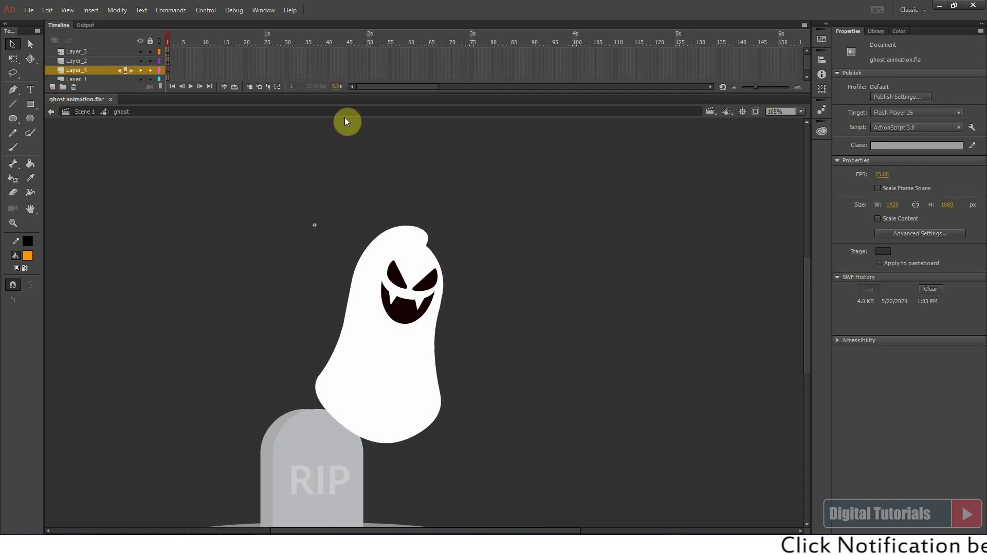
# Step: Enlarge the timeline and extend all four layers of the ghost symbol to frame 100
pyautogui.moveTo(459, 94); pyautogui.dragTo(461, 128)
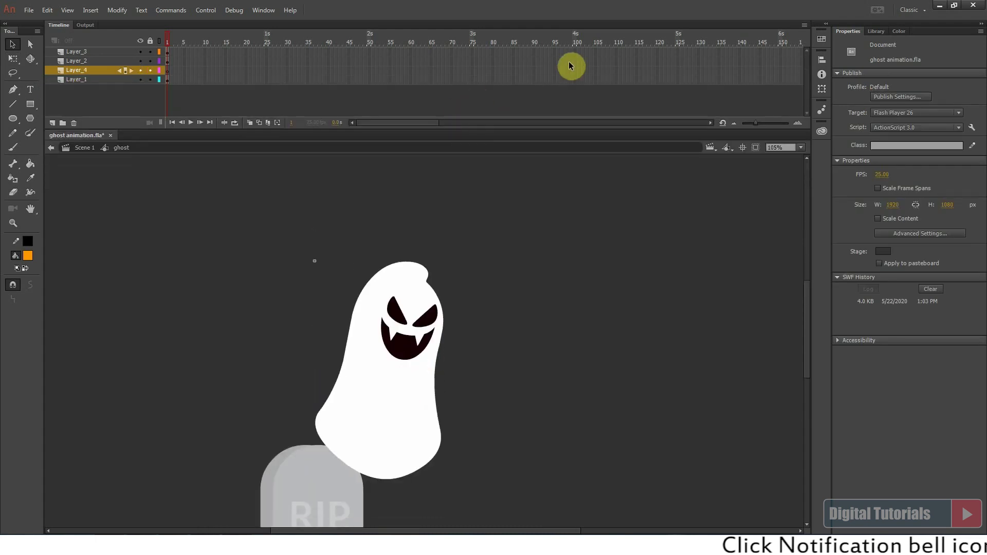
pyautogui.moveTo(575, 52); pyautogui.dragTo(576, 100)
pyautogui.press('F5')
pyautogui.moveTo(575, 37); pyautogui.dragTo(167, 40)
# Step: Break apart the ghost's white body group on Layer_1 into an editable shape
pyautogui.click(341, 408)
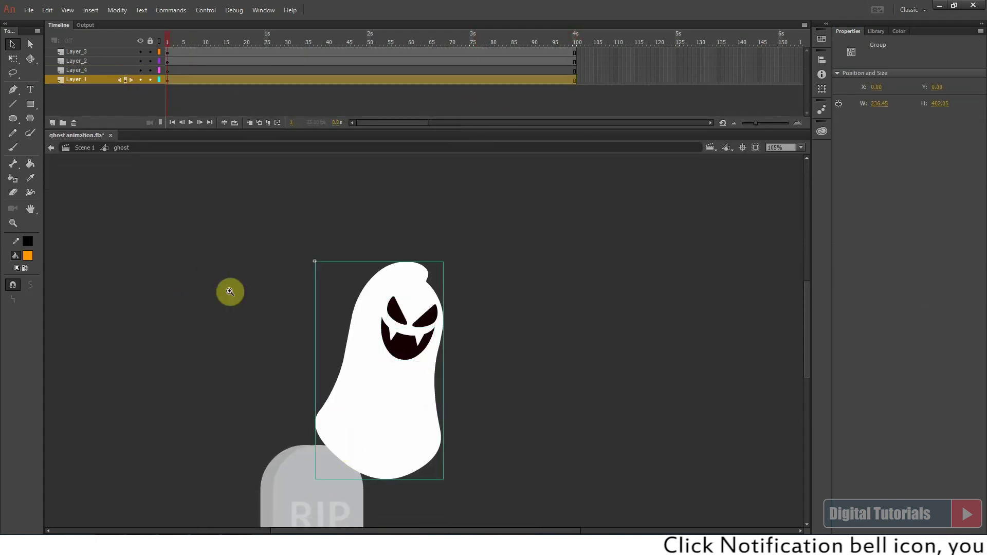
pyautogui.scroll(2, 308, 407)
pyautogui.hotkey('ctrl', 'b')
pyautogui.click(398, 330)
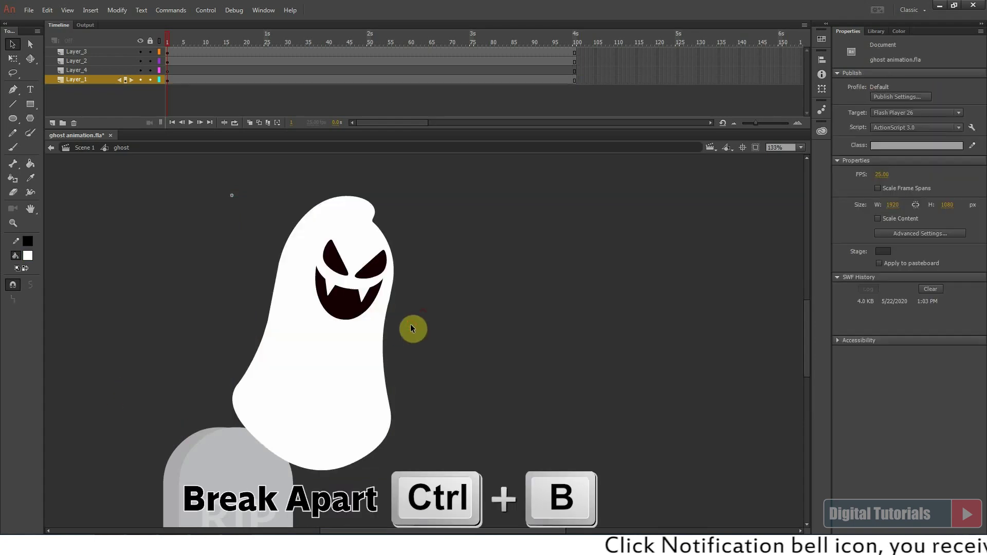
# Step: Draw a slightly slanted line across the ghost's body just below the mouth, splitting it into two parts
pyautogui.press('n')
pyautogui.moveTo(257, 302); pyautogui.dragTo(400, 336)
pyautogui.hotkey('ctrl', 'z')
pyautogui.moveTo(256, 309); pyautogui.dragTo(402, 330)
# Step: Cut the upper body part, delete the dividing line, and paste the part in place on Layer_4
pyautogui.keyDown('ctrl'); pyautogui.click(375, 317); pyautogui.keyUp('ctrl')
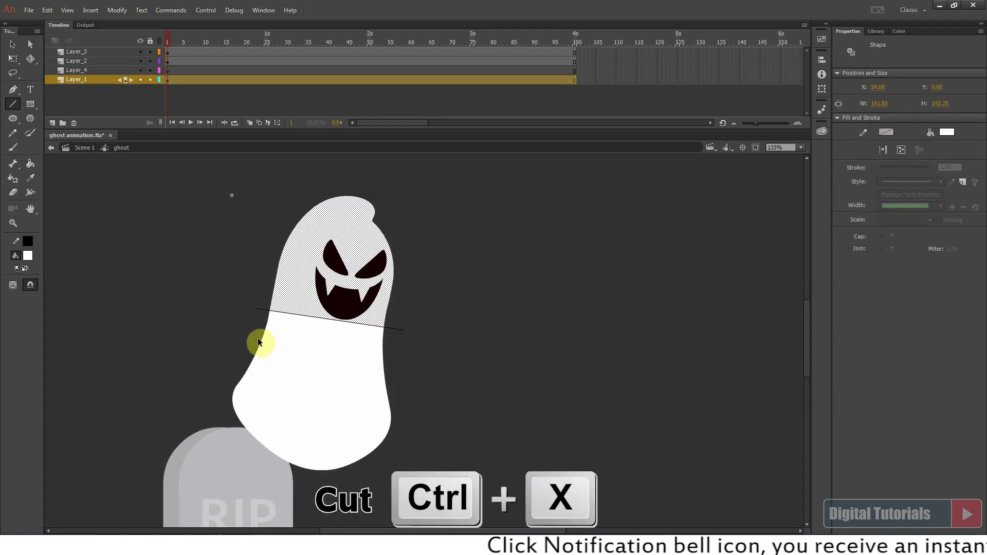
pyautogui.hotkey('ctrl', 'x')
pyautogui.click(258, 309)
pyautogui.click(204, 90)
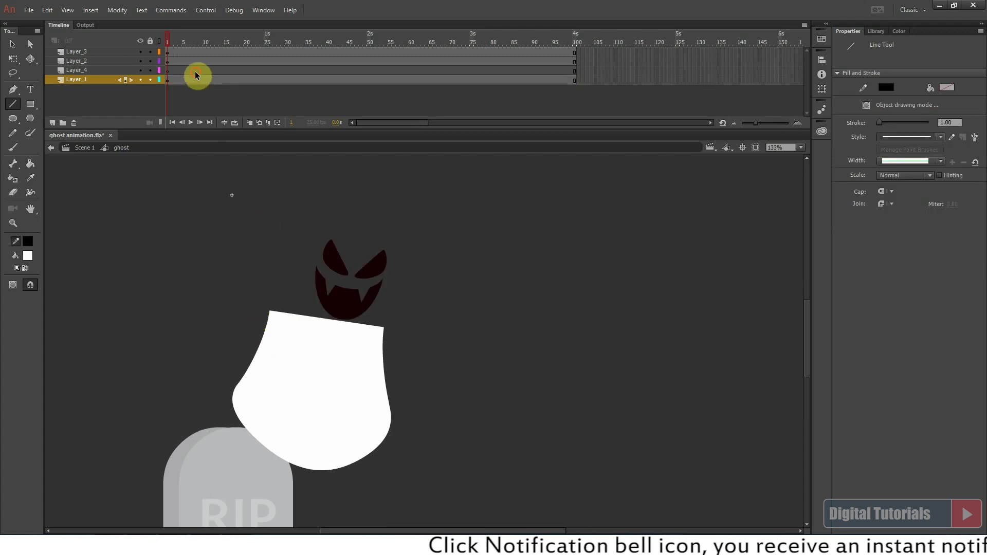
pyautogui.click(196, 71)
pyautogui.hotkey('ctrl', 'shift', 'v')
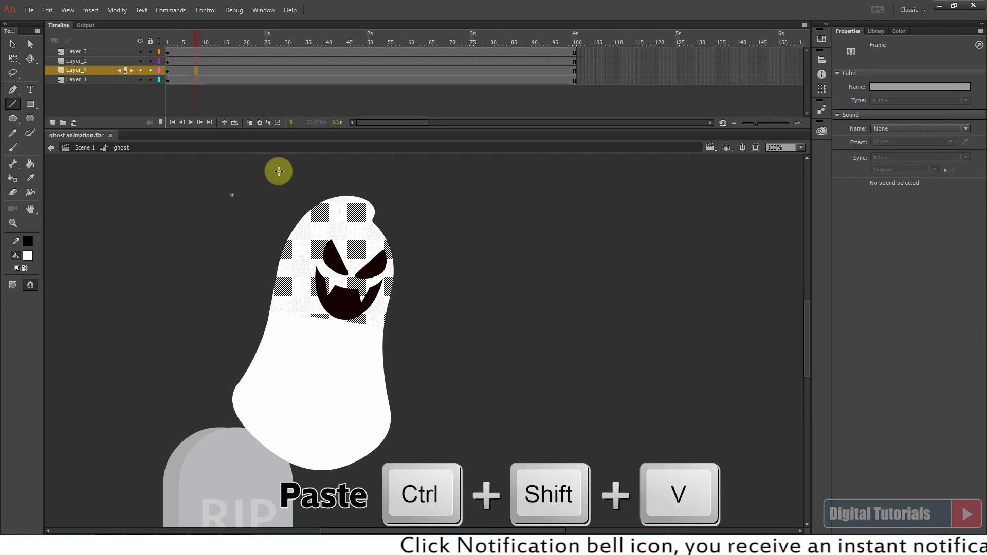
# Step: With Layer_4 hidden, bend the lower body's straight top edge into an upward curve, and show the layer again
pyautogui.click(141, 71)
pyautogui.moveTo(356, 295); pyautogui.dragTo(356, 289)
pyautogui.scroll(3, 259, 263)
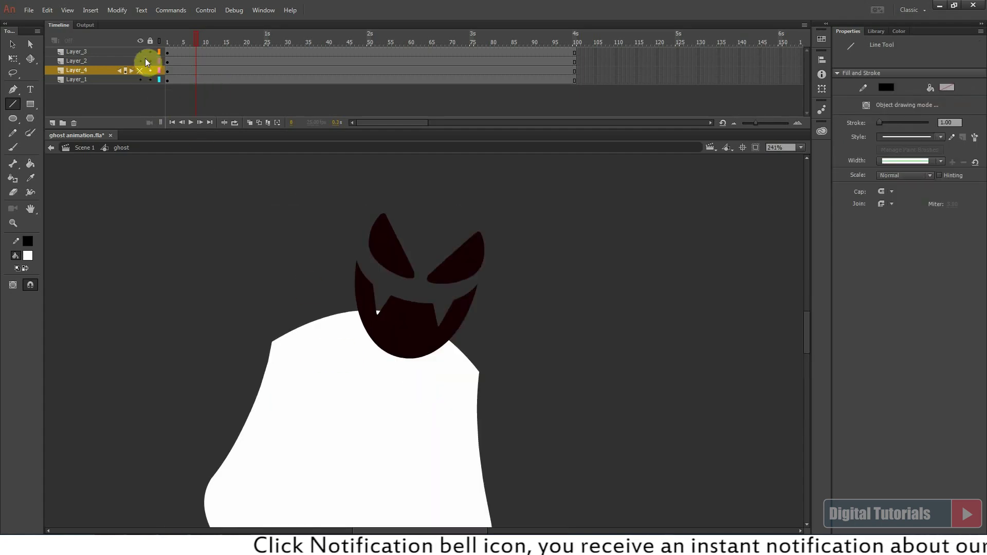
pyautogui.click(140, 71)
pyautogui.click(572, 389)
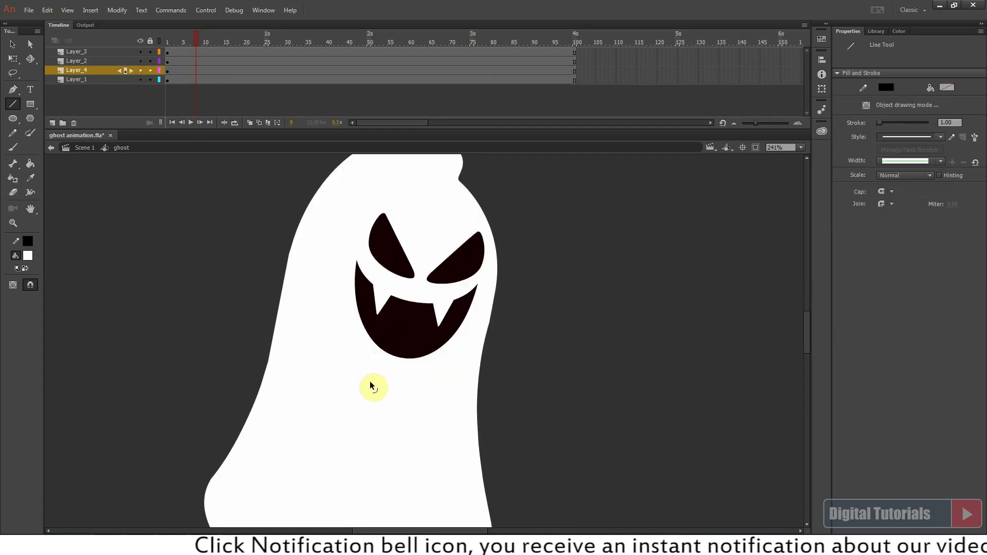
# Step: Toggle the visibility of Layer_4, Layer_1 and Layer_3 to check what each layer contains
pyautogui.click(139, 71)
pyautogui.click(140, 70)
pyautogui.click(139, 80)
pyautogui.click(139, 80)
pyautogui.moveTo(189, 33); pyautogui.dragTo(140, 33)
pyautogui.hotkey('ctrl', '2')
pyautogui.click(141, 51)
pyautogui.click(141, 52)
# Step: Hide the mouth on Layer_2 and compare the two body halves by toggling Layer_4 and Layer_1
pyautogui.click(141, 61)
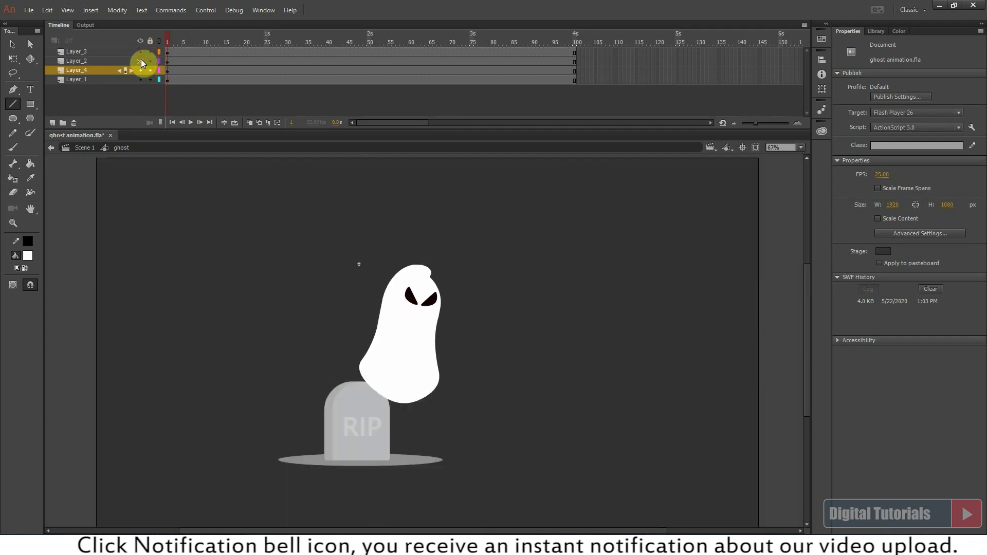
pyautogui.click(141, 70)
pyautogui.click(140, 71)
pyautogui.click(140, 79)
pyautogui.click(139, 80)
# Step: Insert a keyframe at frame 100 on Layer_1 and create a shape tween for the lower body
pyautogui.hotkey('ctrl', '3')
pyautogui.click(386, 362)
pyautogui.press('v')
pyautogui.click(388, 336)
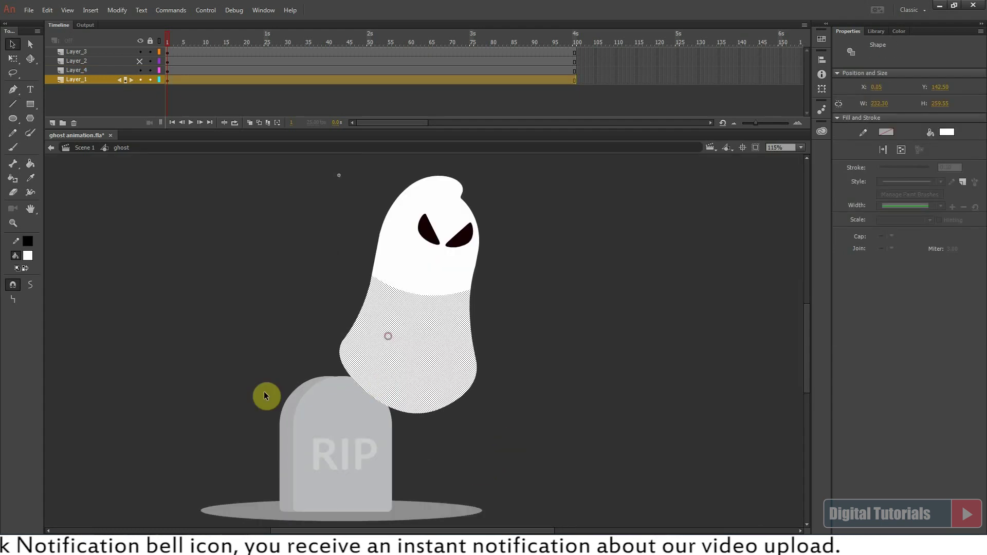
pyautogui.click(573, 84)
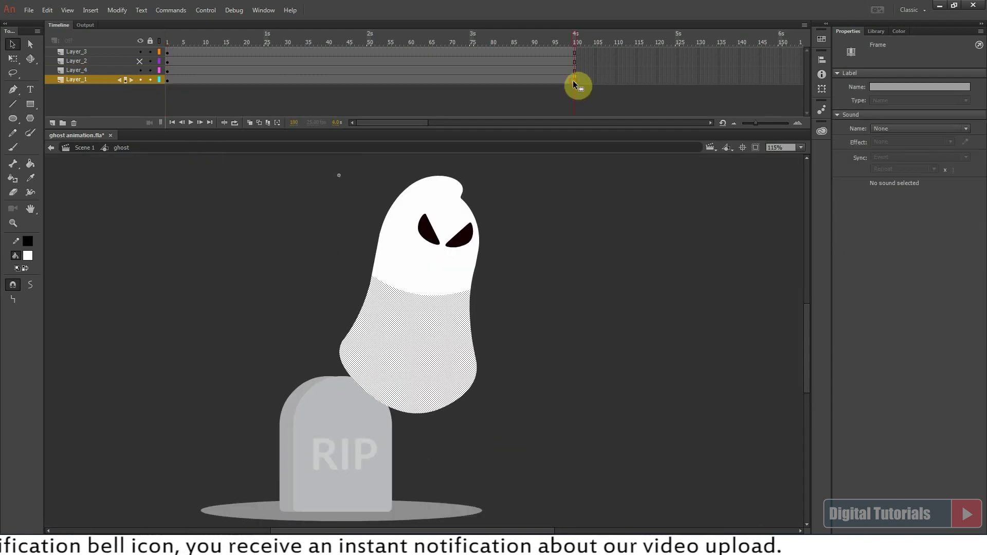
pyautogui.press('F6')
pyautogui.rightClick(558, 81)
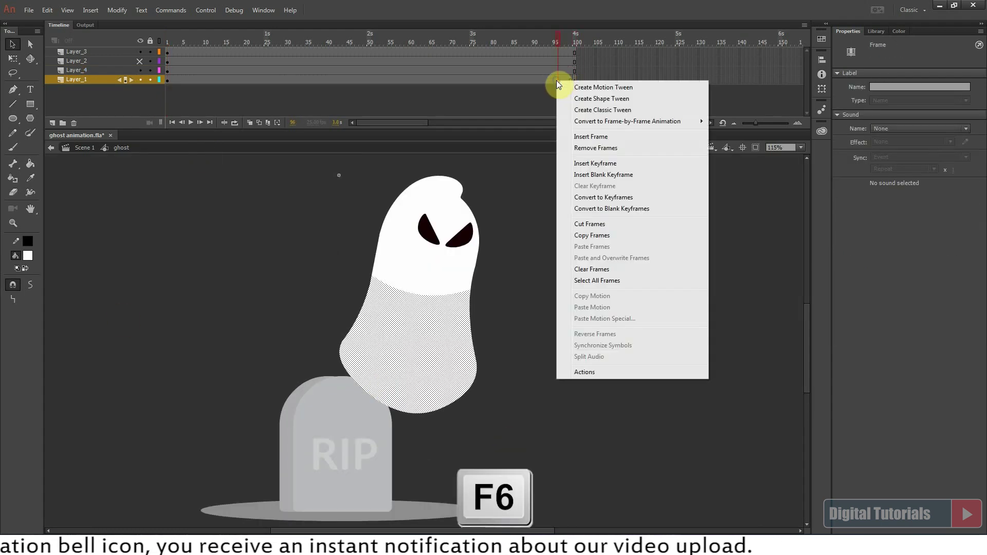
pyautogui.click(588, 98)
# Step: Insert a keyframe at frame 49 on Layer_1 and push the lower body's right edge inward
pyautogui.click(366, 80)
pyautogui.press('F6')
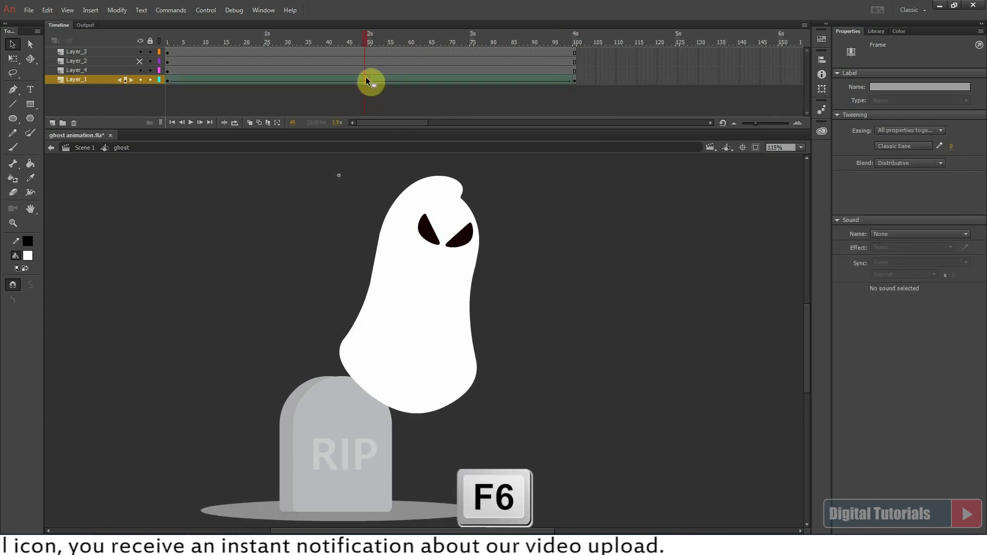
pyautogui.click(553, 381)
pyautogui.moveTo(343, 223); pyautogui.dragTo(483, 439)
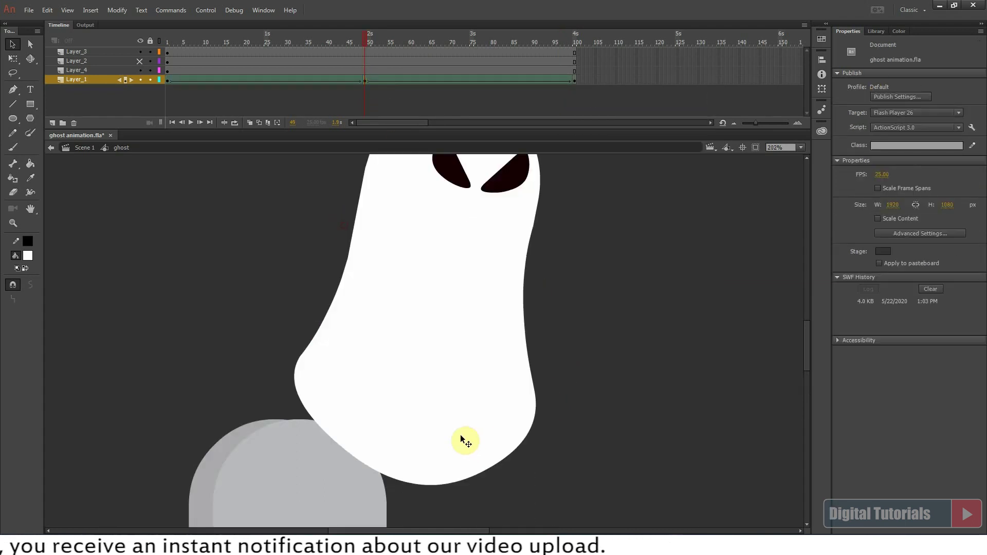
pyautogui.moveTo(537, 405); pyautogui.dragTo(515, 413)
pyautogui.moveTo(583, 273); pyautogui.dragTo(419, 515)
# Step: Lock Layer_4 and reshape the lower body's bottom-left bulge at the middle keyframe
pyautogui.click(149, 71)
pyautogui.click(28, 285)
pyautogui.click(28, 286)
pyautogui.click(551, 390)
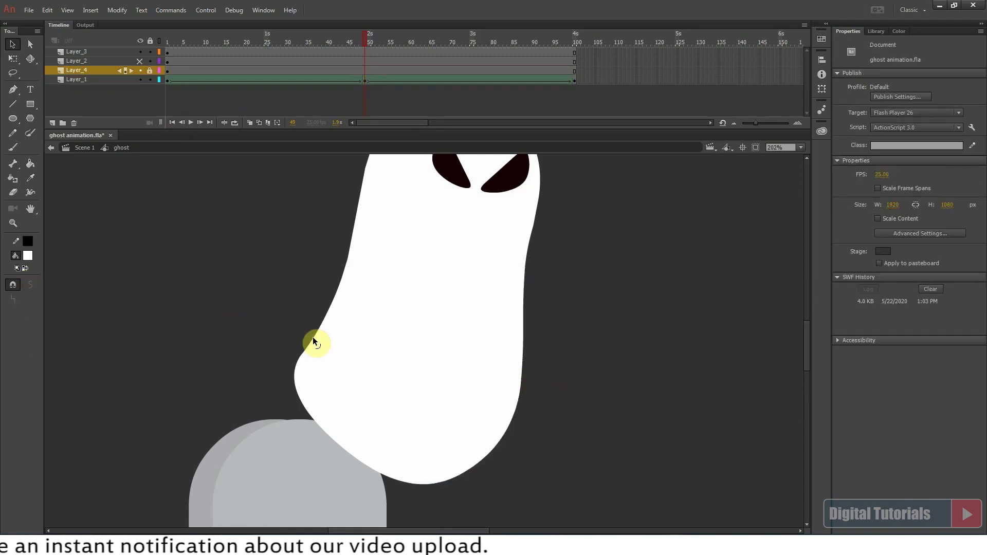
pyautogui.moveTo(238, 242); pyautogui.dragTo(384, 440)
pyautogui.click(30, 285)
pyautogui.click(257, 362)
pyautogui.moveTo(297, 365); pyautogui.dragTo(294, 361)
pyautogui.moveTo(329, 439); pyautogui.dragTo(338, 445)
# Step: Smooth the lower body's left edge between the waist and the bulge at the middle keyframe
pyautogui.moveTo(222, 247); pyautogui.dragTo(398, 502)
pyautogui.click(27, 284)
pyautogui.click(27, 283)
pyautogui.click(205, 289)
pyautogui.moveTo(328, 293); pyautogui.dragTo(333, 286)
pyautogui.moveTo(309, 326); pyautogui.dragTo(311, 327)
pyautogui.moveTo(297, 381); pyautogui.dragTo(299, 398)
pyautogui.moveTo(315, 310); pyautogui.dragTo(339, 268)
# Step: Play the lower body's shape tween from frame 1 to check the motion
pyautogui.click(167, 80)
pyautogui.press('Return')
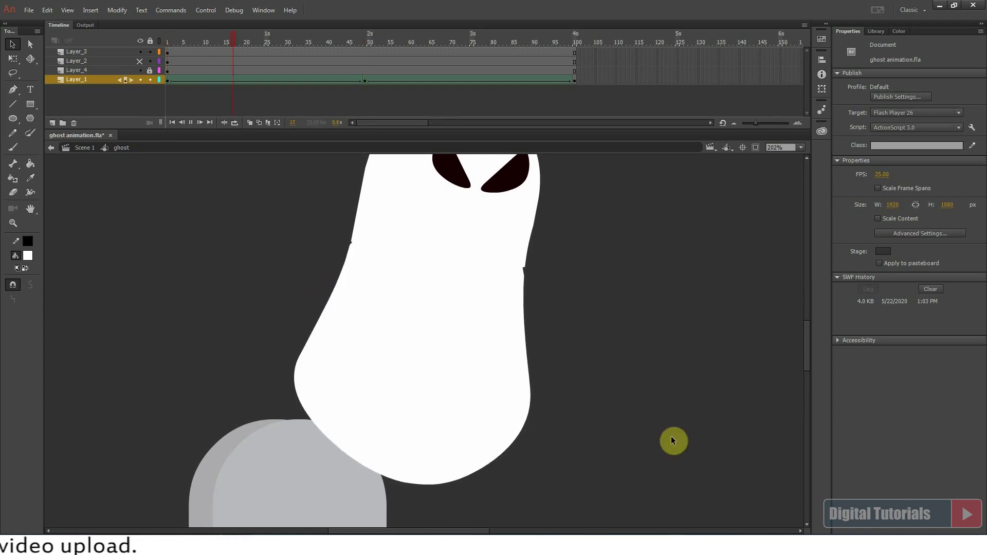
pyautogui.press('Return')
pyautogui.press('Return')
# Step: Unlock Layer_4 and adjust the body edge along the seam near the right side of the ghost's waist
pyautogui.click(149, 70)
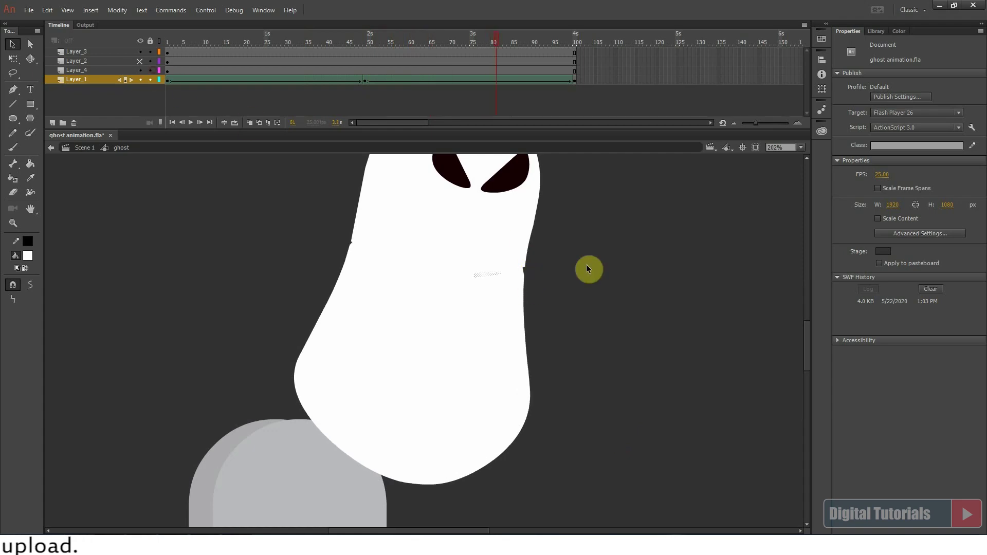
pyautogui.press('z')
pyautogui.moveTo(457, 207); pyautogui.dragTo(571, 370)
pyautogui.press('v')
pyautogui.click(437, 268)
pyautogui.click(478, 280)
pyautogui.moveTo(447, 285); pyautogui.dragTo(443, 313)
pyautogui.moveTo(182, 294); pyautogui.dragTo(472, 331)
pyautogui.moveTo(338, 264); pyautogui.dragTo(522, 502)
# Step: Play the animation with the whole ghost and gravestone in view
pyautogui.hotkey('ctrl', '2')
pyautogui.click(119, 70)
pyautogui.press('Return')
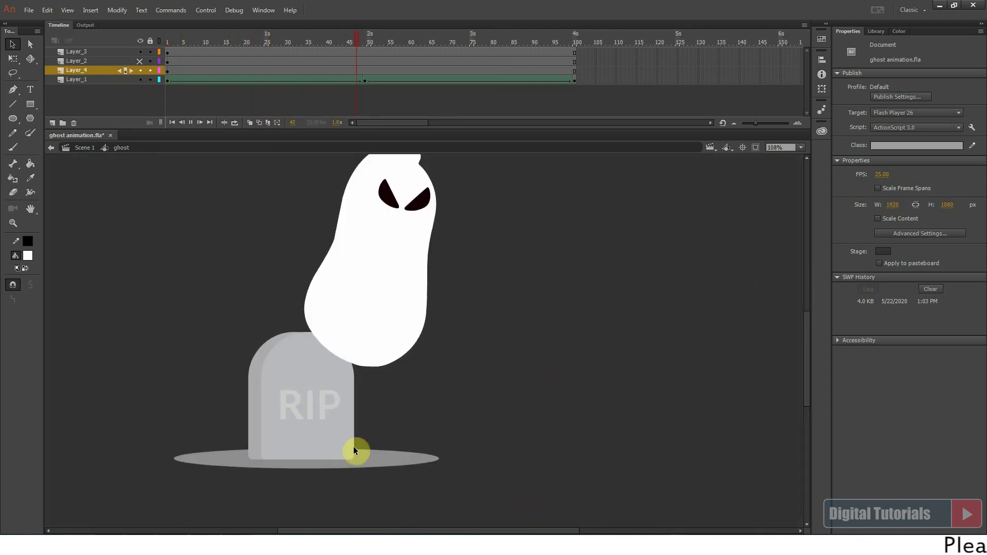
pyautogui.press('Escape')
# Step: Nudge the left body edge at the waist seam on frame 1 to even out the outline
pyautogui.moveTo(342, 206); pyautogui.dragTo(325, 308)
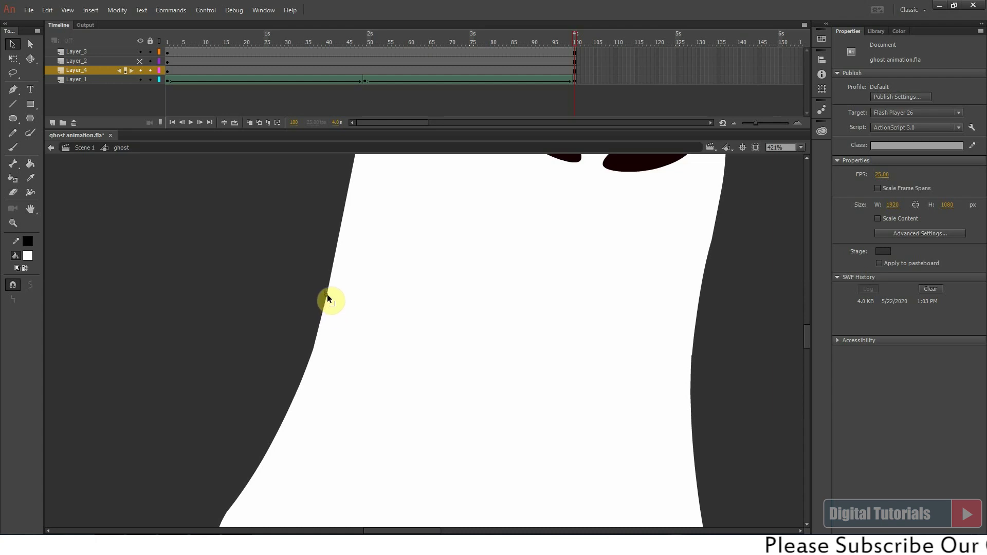
pyautogui.moveTo(226, 42); pyautogui.dragTo(167, 72)
pyautogui.moveTo(327, 310); pyautogui.dragTo(326, 308)
# Step: Show the mouth on Layer_2 again and play back the complete ghost animation
pyautogui.press('Return')
pyautogui.hotkey('ctrl', '-')
pyautogui.hotkey('ctrl', '-')
pyautogui.hotkey('ctrl', '3')
pyautogui.press('Return')
pyautogui.click(139, 61)
pyautogui.press('Return')
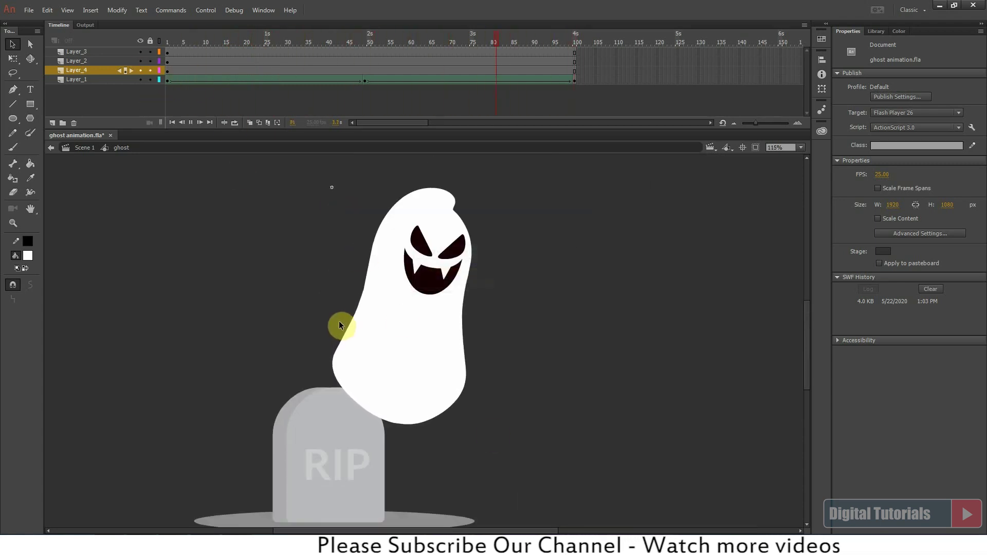
# Step: Create a new layer directly above Layer_1 and name it "mask"
pyautogui.click(339, 360)
pyautogui.click(51, 80)
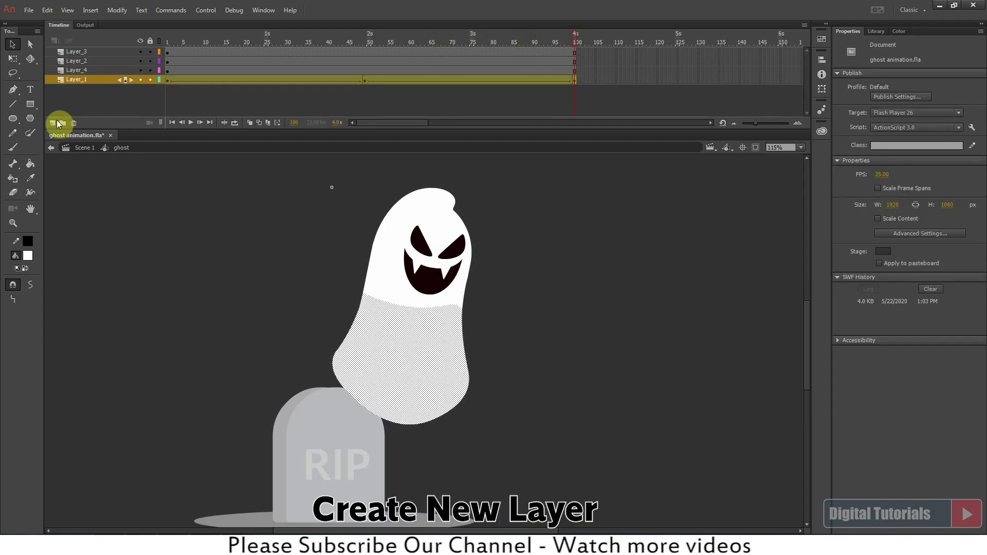
pyautogui.click(53, 122)
pyautogui.doubleClick(75, 79)
pyautogui.write('mask')
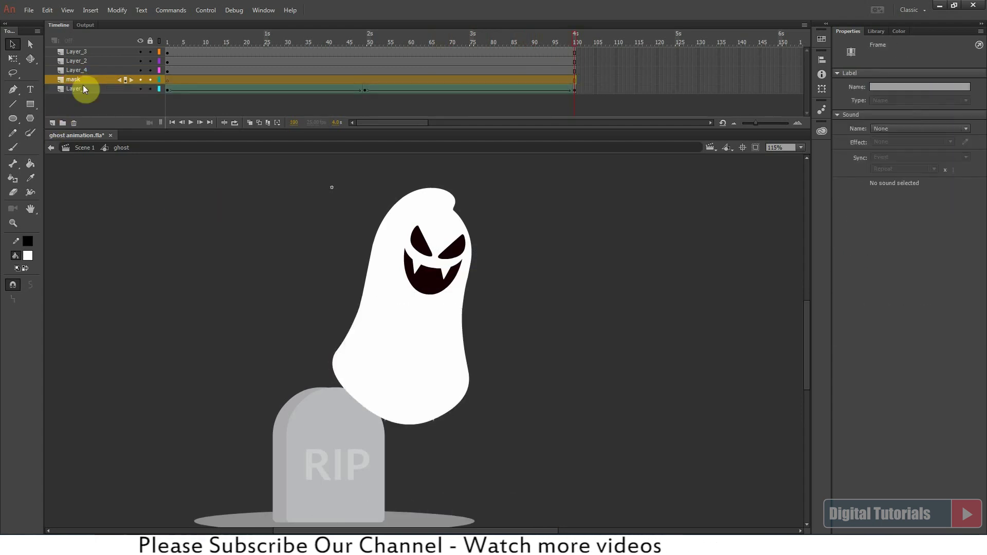
# Step: Rename Layer_3 to "eyes" and Layer_2 to "mouth"
pyautogui.doubleClick(76, 51)
pyautogui.write('eyes')
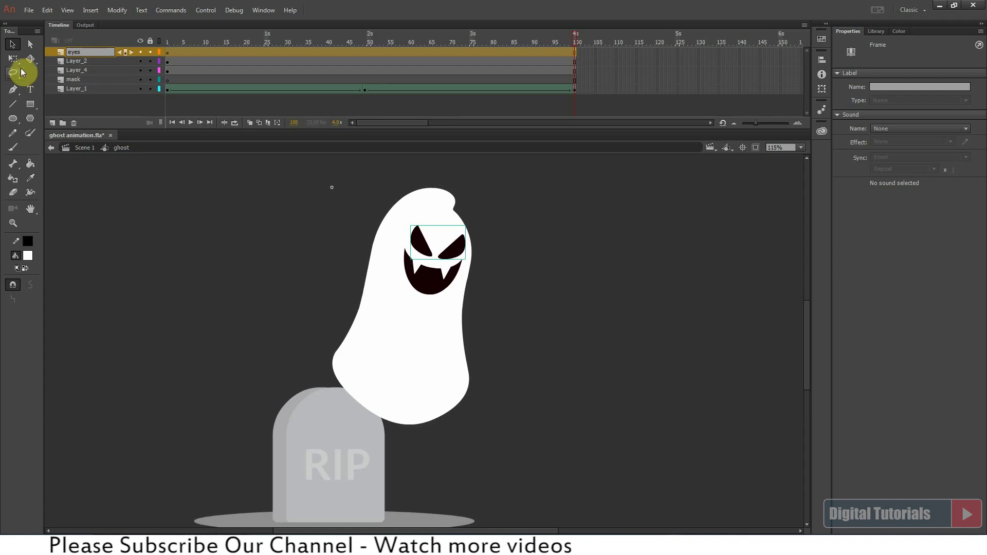
pyautogui.doubleClick(89, 62)
pyautogui.write('mouth')
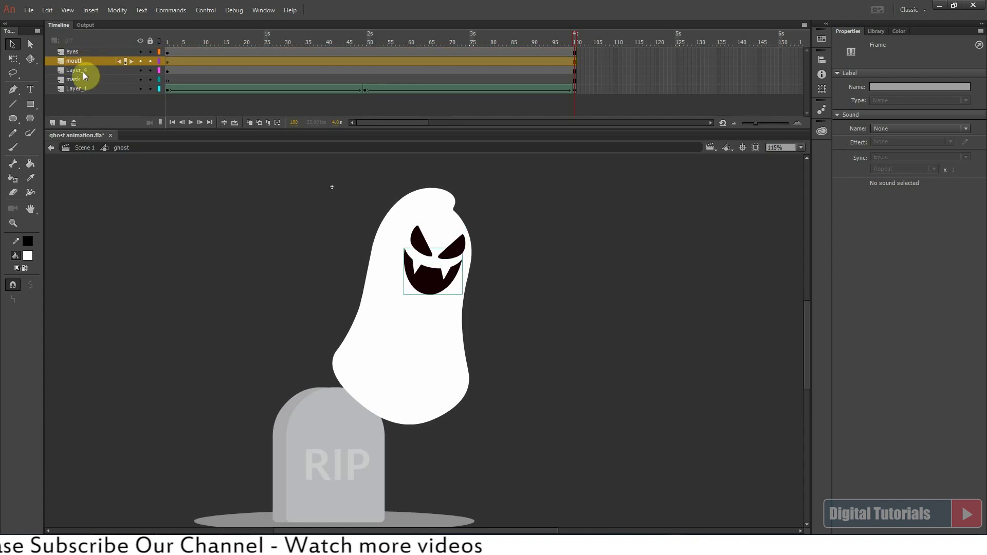
# Step: Rename Layer_4 to "body top" and Layer_1 to "body bottom"
pyautogui.doubleClick(77, 70)
pyautogui.write('body top')
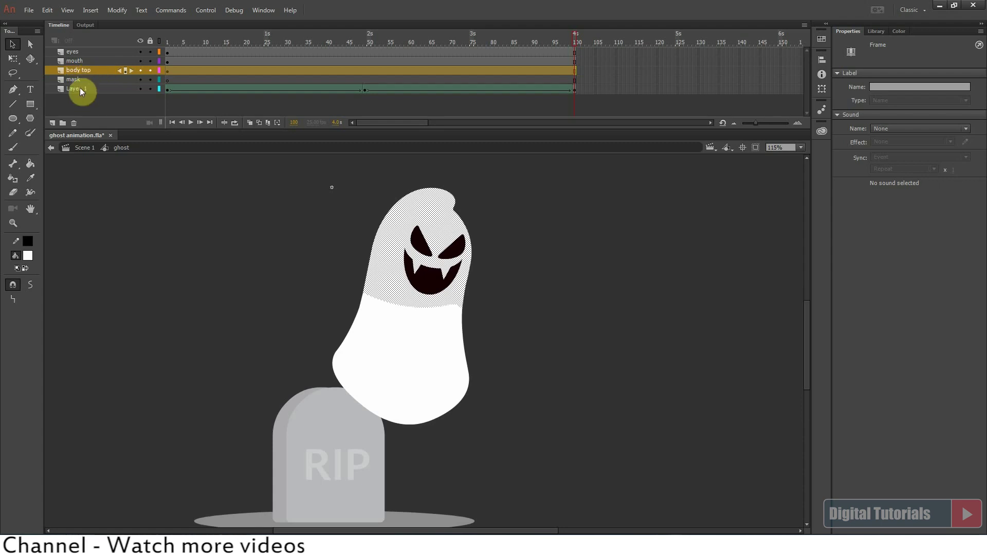
pyautogui.doubleClick(79, 88)
pyautogui.write('body')
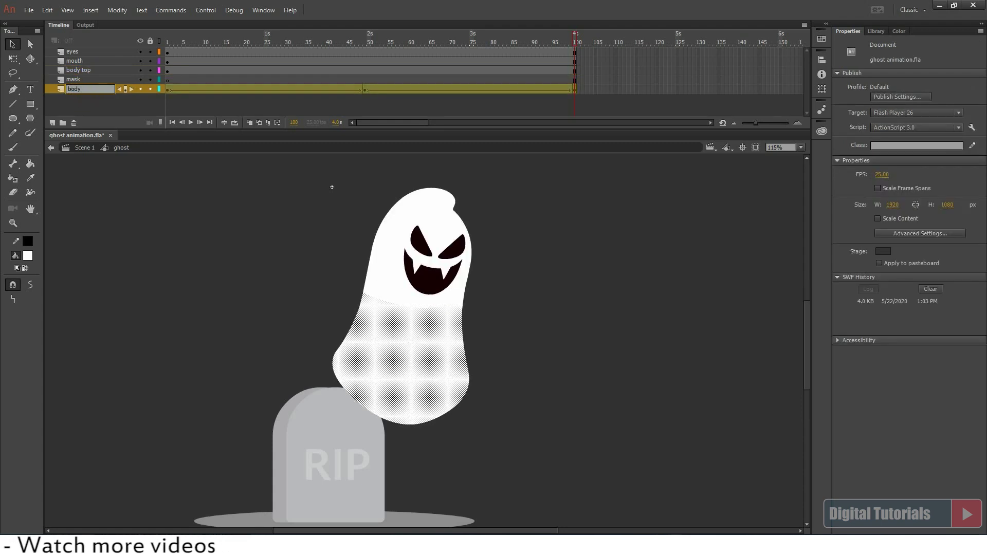
pyautogui.write(' bottom')
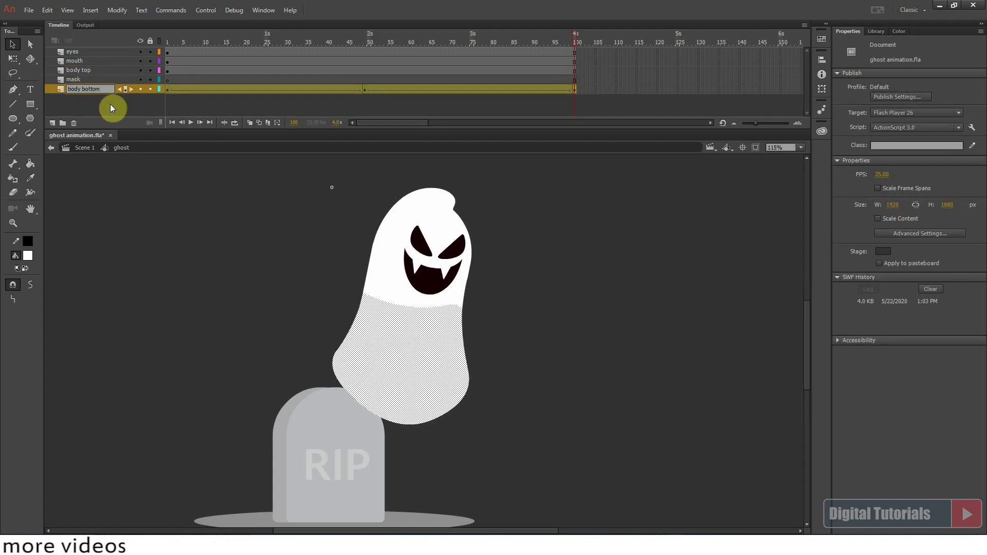
pyautogui.click(110, 104)
# Step: Preview the timing and remove frames across all layers before the middle keyframe until it sits at frame 30
pyautogui.click(188, 42)
pyautogui.press('Return')
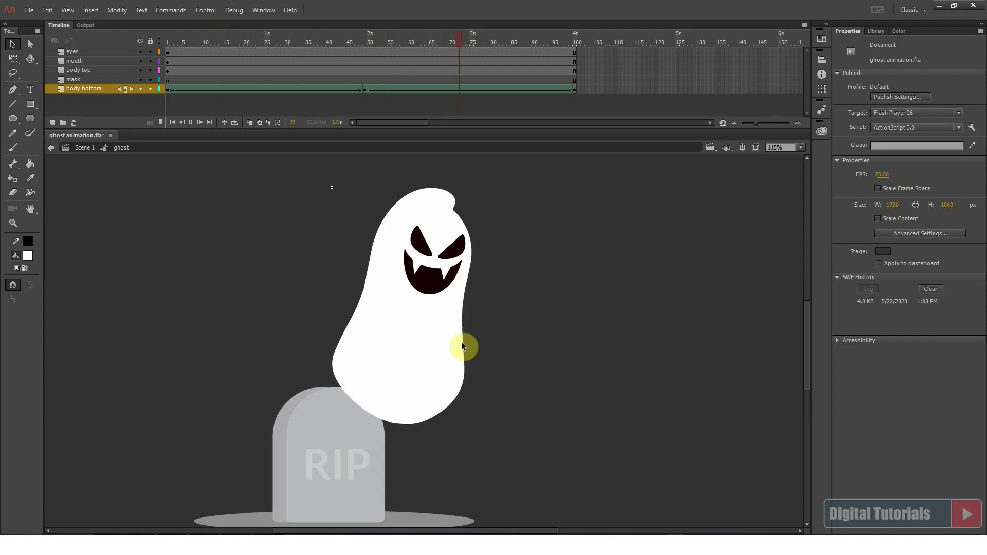
pyautogui.hotkey('shift', 'F5')
pyautogui.click(244, 42)
pyautogui.hotkey('shift', 'F5')
pyautogui.hotkey('shift', 'F5')
pyautogui.hotkey('shift', 'F5')
pyautogui.hotkey('shift', 'F5')
pyautogui.hotkey('shift', 'F5')
pyautogui.hotkey('shift', 'F5')
pyautogui.hotkey('shift', 'F5')
pyautogui.hotkey('shift', 'F5')
pyautogui.hotkey('shift', 'F5')
pyautogui.hotkey('shift', 'F5')
pyautogui.hotkey('shift', 'F5')
pyautogui.hotkey('shift', 'F5')
pyautogui.hotkey('shift', 'F5')
pyautogui.hotkey('shift', 'F5')
pyautogui.hotkey('shift', 'F5')
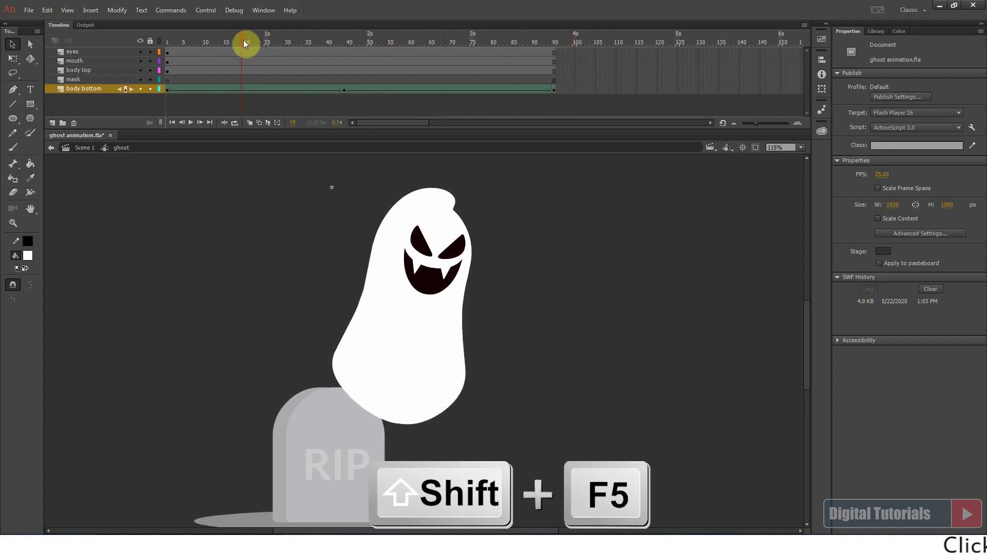
pyautogui.hotkey('shift', 'F5')
pyautogui.hotkey('shift', 'F5')
pyautogui.hotkey('shift', 'F5')
pyautogui.hotkey('shift', 'F5')
# Step: Remove frames across all layers after the middle keyframe until the animation ends at frame 60, and play it
pyautogui.click(326, 42)
pyautogui.hotkey('shift', 'F5')
pyautogui.hotkey('shift', 'F5')
pyautogui.hotkey('shift', 'F5')
pyautogui.hotkey('shift', 'F5')
pyautogui.hotkey('shift', 'F5')
pyautogui.hotkey('shift', 'F5')
pyautogui.hotkey('shift', 'F5')
pyautogui.hotkey('shift', 'F5')
pyautogui.hotkey('shift', 'F5')
pyautogui.hotkey('shift', 'F5')
pyautogui.hotkey('shift', 'F5')
pyautogui.hotkey('shift', 'F5')
pyautogui.hotkey('shift', 'F5')
pyautogui.hotkey('shift', 'F5')
pyautogui.hotkey('shift', 'F5')
pyautogui.hotkey('shift', 'F5')
pyautogui.hotkey('shift', 'F5')
pyautogui.hotkey('shift', 'F5')
pyautogui.hotkey('shift', 'F5')
pyautogui.hotkey('shift', 'F5')
pyautogui.hotkey('shift', 'F5')
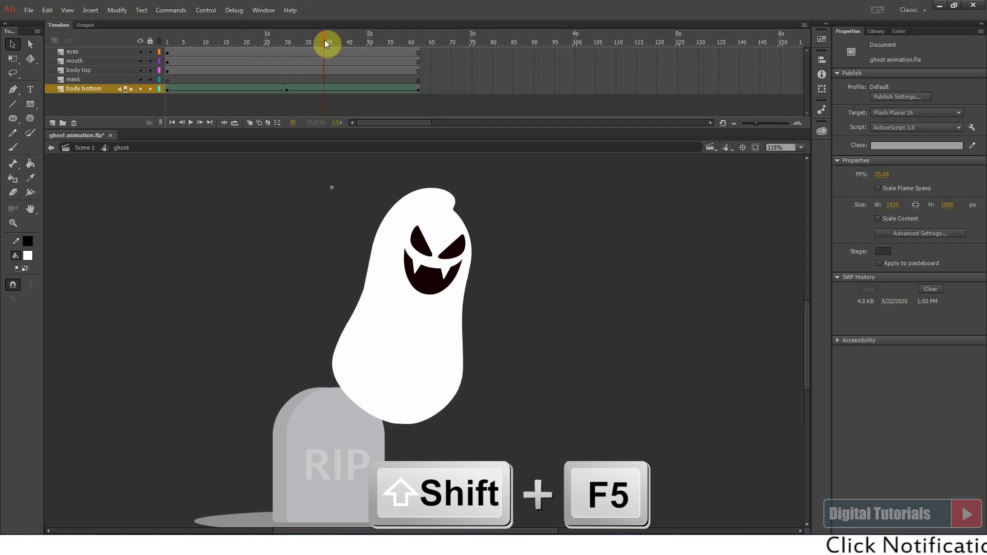
pyautogui.press('Return')
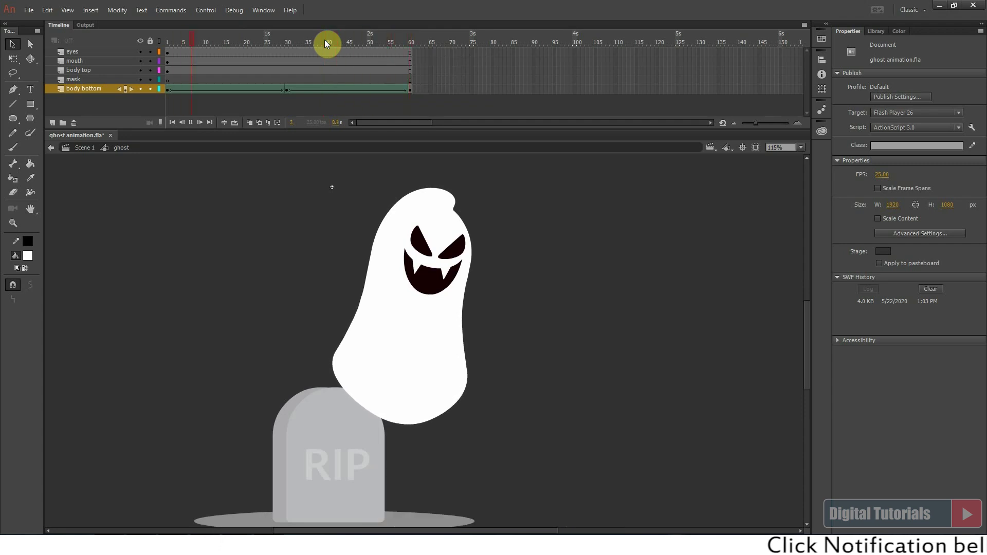
# Step: Draw a red rectangle with no stroke over the ghost's body in frame 1 of the mask layer
pyautogui.click(169, 81)
pyautogui.click(30, 104)
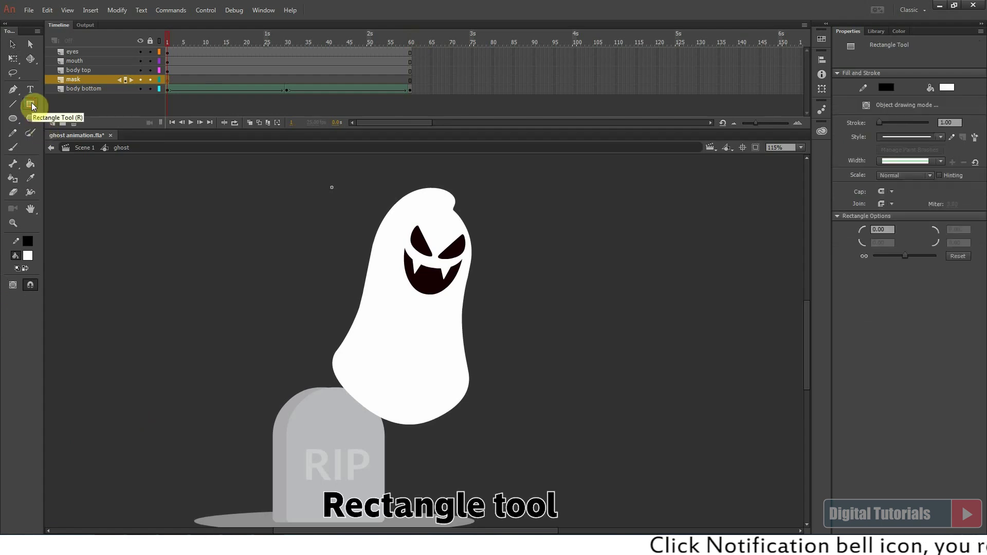
pyautogui.click(27, 256)
pyautogui.click(66, 333)
pyautogui.click(28, 242)
pyautogui.click(191, 253)
pyautogui.hotkey('ctrl', '-')
pyautogui.moveTo(332, 252); pyautogui.dragTo(506, 368)
pyautogui.moveTo(336, 205); pyautogui.dragTo(484, 437)
pyautogui.moveTo(294, 269); pyautogui.dragTo(678, 519)
# Step: Pull the red rectangle's bottom edge into a row of zigzag teeth along its full width
pyautogui.moveTo(181, 358); pyautogui.dragTo(235, 325)
pyautogui.moveTo(262, 327); pyautogui.dragTo(423, 325)
pyautogui.moveTo(460, 335); pyautogui.dragTo(523, 328)
pyautogui.moveTo(178, 239); pyautogui.dragTo(226, 403)
pyautogui.press('v')
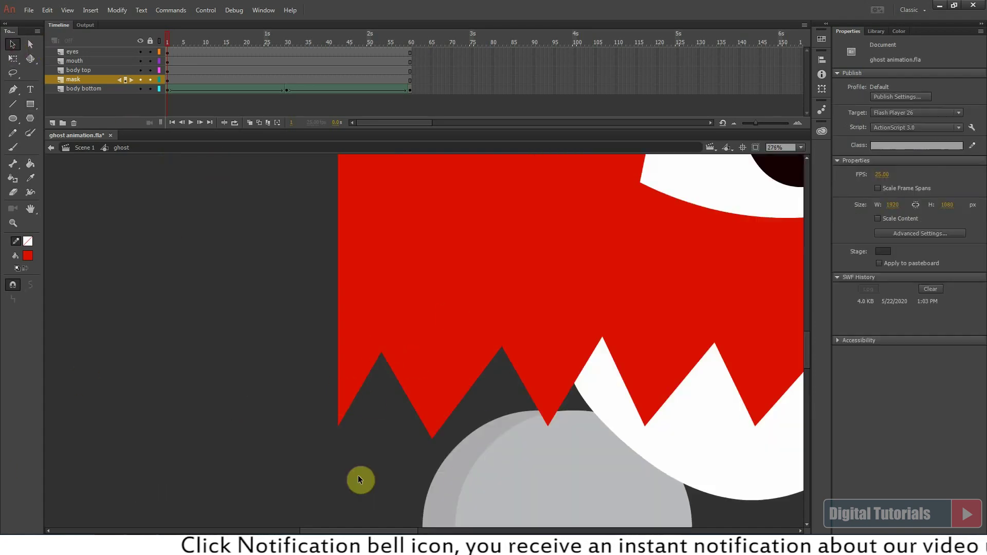
# Step: Bend the straight segments of the first zigzag teeth at the red shape's left end into rounded waves
pyautogui.moveTo(353, 372); pyautogui.dragTo(392, 361)
pyautogui.click(388, 357)
pyautogui.moveTo(381, 360); pyautogui.dragTo(377, 355)
pyautogui.moveTo(432, 436); pyautogui.dragTo(439, 414)
pyautogui.moveTo(390, 363); pyautogui.dragTo(384, 371)
pyautogui.click(459, 390)
pyautogui.click(462, 391)
pyautogui.moveTo(465, 384); pyautogui.dragTo(471, 360)
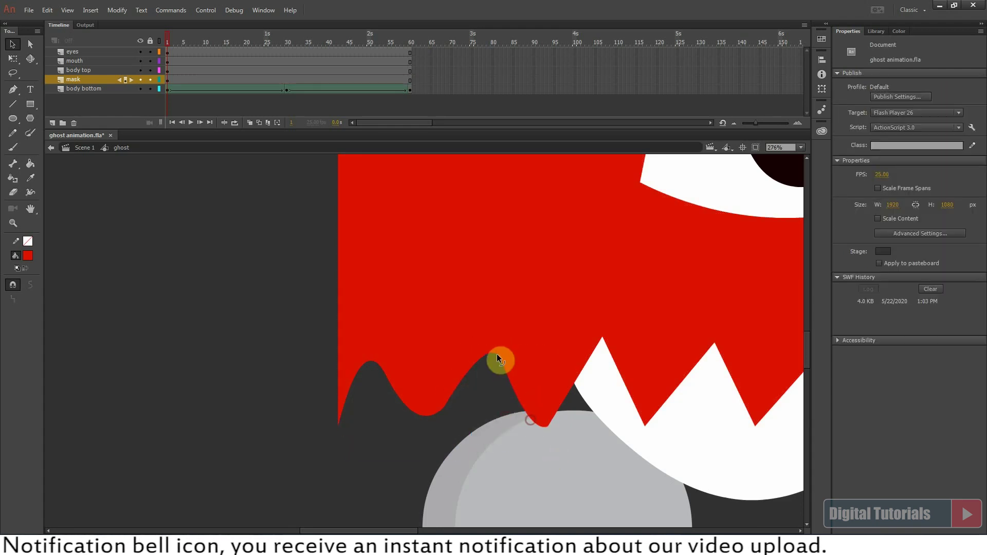
# Step: Smooth the curves around the second notch and third tooth, round the next notch's peak, and undo the last stray edit
pyautogui.moveTo(494, 435); pyautogui.dragTo(409, 335)
pyautogui.click(32, 287)
pyautogui.click(388, 442)
pyautogui.moveTo(581, 372); pyautogui.dragTo(571, 361)
pyautogui.moveTo(582, 481); pyautogui.dragTo(462, 375)
pyautogui.click(31, 285)
pyautogui.moveTo(602, 337); pyautogui.dragTo(594, 353)
pyautogui.moveTo(544, 411); pyautogui.dragTo(546, 409)
pyautogui.moveTo(637, 438); pyautogui.dragTo(586, 349)
pyautogui.hotkey('ctrl', 'z')
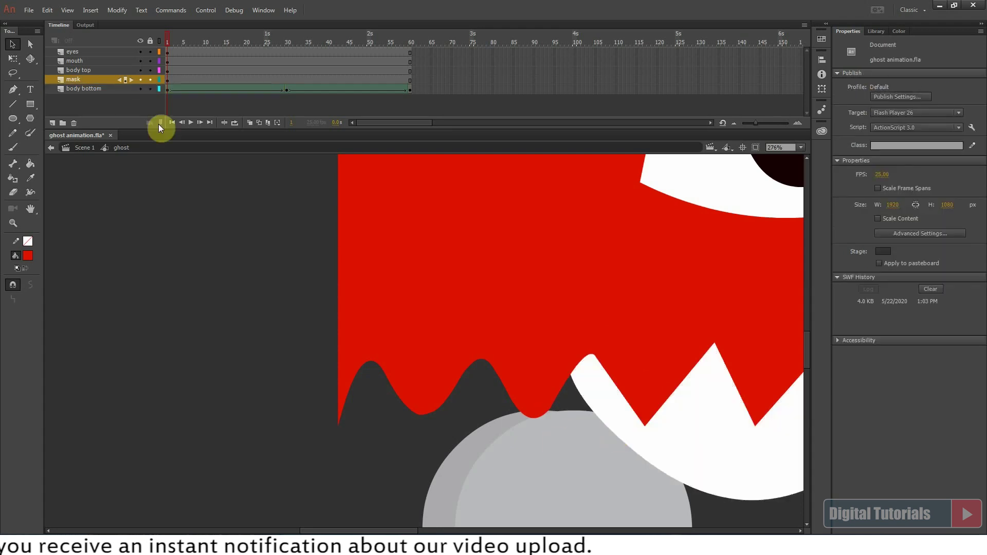
# Step: Lock the layers other than mask and round the zigzag teeth over the ghost's lower body into waves
pyautogui.moveTo(152, 64); pyautogui.dragTo(151, 70)
pyautogui.moveTo(597, 356); pyautogui.dragTo(351, 280)
pyautogui.moveTo(410, 368); pyautogui.dragTo(386, 318)
pyautogui.click(361, 302)
pyautogui.moveTo(350, 280); pyautogui.dragTo(332, 261)
pyautogui.moveTo(362, 307); pyautogui.dragTo(363, 321)
pyautogui.click(450, 255)
pyautogui.moveTo(417, 286); pyautogui.dragTo(447, 264)
pyautogui.moveTo(385, 318); pyautogui.dragTo(383, 312)
pyautogui.moveTo(469, 297); pyautogui.dragTo(465, 301)
pyautogui.moveTo(493, 332); pyautogui.dragTo(506, 313)
pyautogui.moveTo(447, 264); pyautogui.dragTo(451, 268)
pyautogui.moveTo(467, 303); pyautogui.dragTo(464, 305)
pyautogui.moveTo(517, 301); pyautogui.dragTo(512, 302)
pyautogui.moveTo(553, 265); pyautogui.dragTo(555, 269)
# Step: Even out the waves over the ghost's lower body and round the teeth just right of it
pyautogui.moveTo(577, 299); pyautogui.dragTo(624, 293)
pyautogui.moveTo(580, 311); pyautogui.dragTo(577, 309)
pyautogui.moveTo(557, 267); pyautogui.dragTo(555, 261)
pyautogui.moveTo(513, 301); pyautogui.dragTo(516, 298)
pyautogui.moveTo(537, 255); pyautogui.dragTo(543, 256)
pyautogui.moveTo(465, 303); pyautogui.dragTo(488, 320)
pyautogui.moveTo(608, 311); pyautogui.dragTo(613, 274)
pyautogui.moveTo(667, 254); pyautogui.dragTo(662, 257)
pyautogui.moveTo(605, 314); pyautogui.dragTo(608, 307)
pyautogui.moveTo(684, 273); pyautogui.dragTo(697, 307)
pyautogui.moveTo(668, 255)
pyautogui.mouseDown()
pyautogui.moveTo(670, 263)
pyautogui.moveTo(649, 259)
pyautogui.mouseUp()
pyautogui.moveTo(730, 332); pyautogui.dragTo(726, 329)
# Step: Round the seventh notch and the tooth beside it near the red shape's right end
pyautogui.moveTo(711, 319); pyautogui.dragTo(530, 380)
pyautogui.moveTo(564, 337); pyautogui.dragTo(553, 324)
pyautogui.moveTo(599, 297); pyautogui.dragTo(601, 313)
pyautogui.moveTo(480, 335); pyautogui.dragTo(530, 384)
pyautogui.click(535, 383)
pyautogui.moveTo(666, 367); pyautogui.dragTo(612, 385)
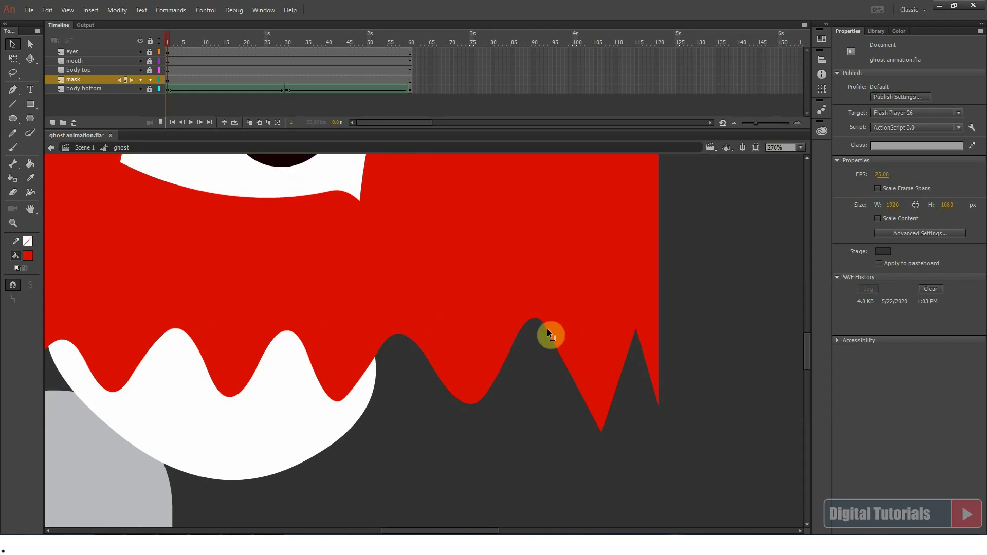
pyautogui.moveTo(547, 331); pyautogui.dragTo(549, 327)
pyautogui.moveTo(631, 467); pyautogui.dragTo(560, 344)
pyautogui.click(575, 393)
pyautogui.click(575, 395)
pyautogui.moveTo(601, 430); pyautogui.dragTo(571, 381)
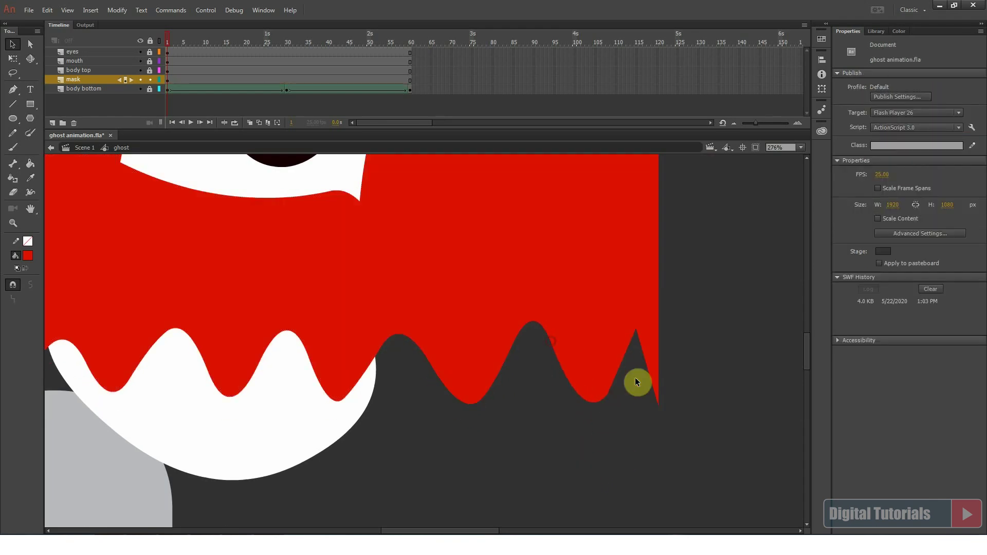
# Step: Curve the last notch of the wavy edge and shape the red shape's lower right corner
pyautogui.moveTo(619, 358); pyautogui.dragTo(609, 350)
pyautogui.moveTo(604, 381); pyautogui.dragTo(600, 384)
pyautogui.moveTo(640, 340); pyautogui.dragTo(622, 327)
pyautogui.click(634, 328)
pyautogui.click(633, 331)
pyautogui.moveTo(658, 411); pyautogui.dragTo(737, 393)
pyautogui.moveTo(689, 314); pyautogui.dragTo(714, 366)
# Step: Move the red shape's lower left corner slightly outward and smooth the two leftmost waves
pyautogui.hscroll(-5, 411, 375)
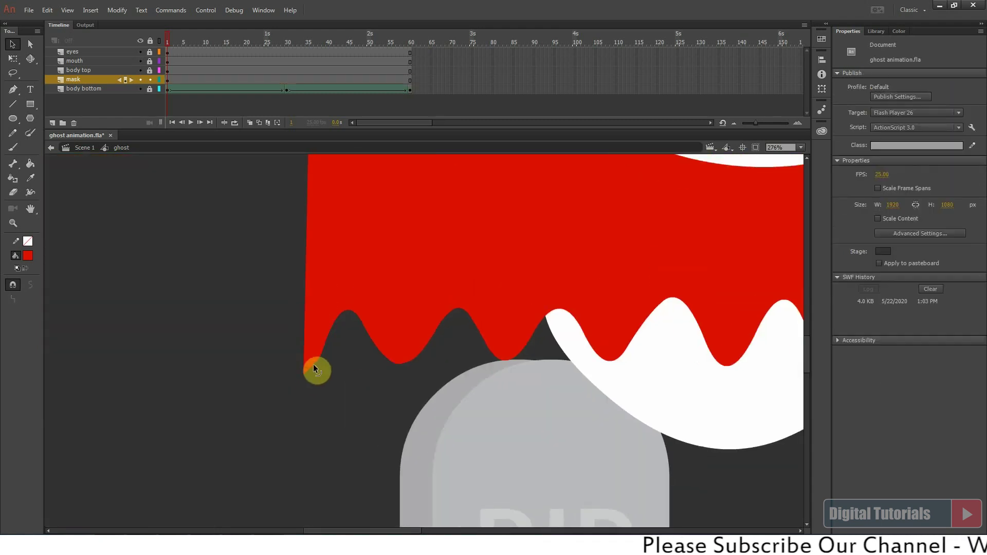
pyautogui.moveTo(313, 369); pyautogui.dragTo(299, 370)
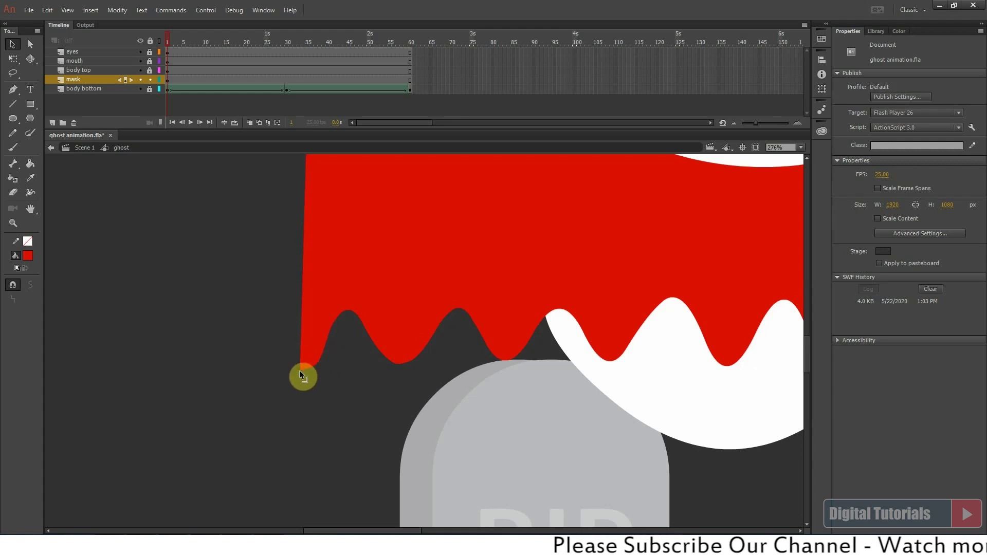
pyautogui.moveTo(385, 405); pyautogui.dragTo(271, 284)
pyautogui.click(31, 284)
pyautogui.click(374, 376)
pyautogui.moveTo(364, 327); pyautogui.dragTo(371, 325)
pyautogui.moveTo(431, 396); pyautogui.dragTo(280, 290)
pyautogui.click(31, 284)
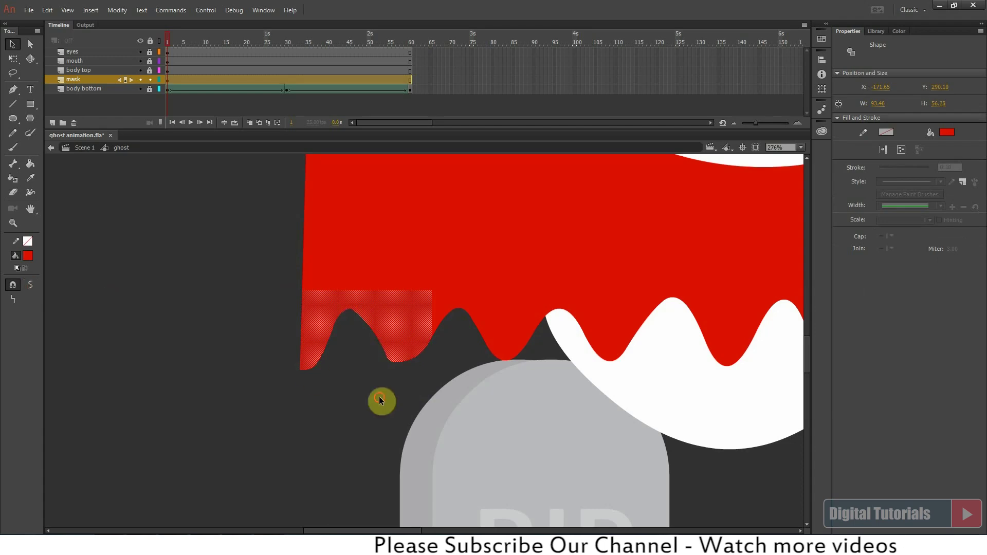
pyautogui.click(386, 381)
pyautogui.moveTo(387, 361); pyautogui.dragTo(402, 361)
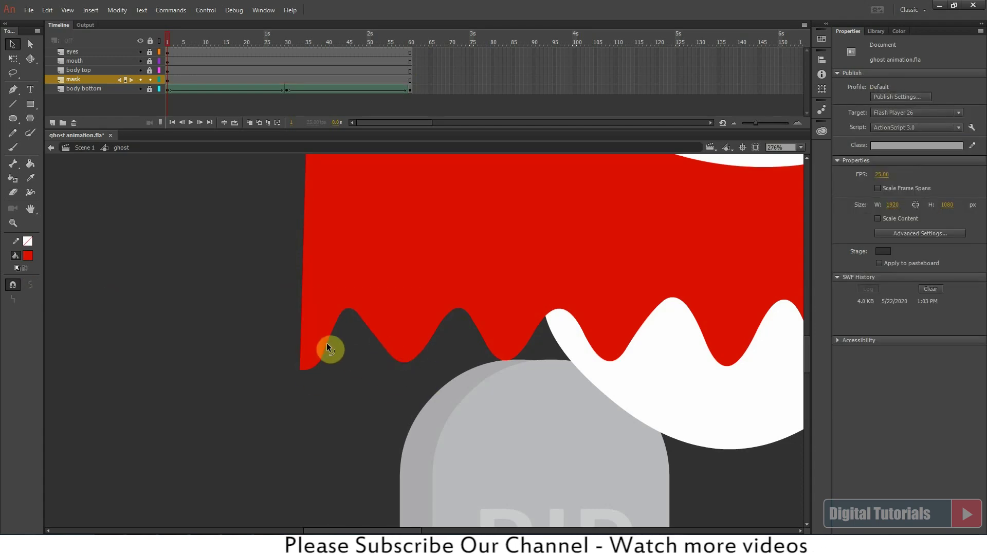
pyautogui.click(311, 358)
pyautogui.click(330, 371)
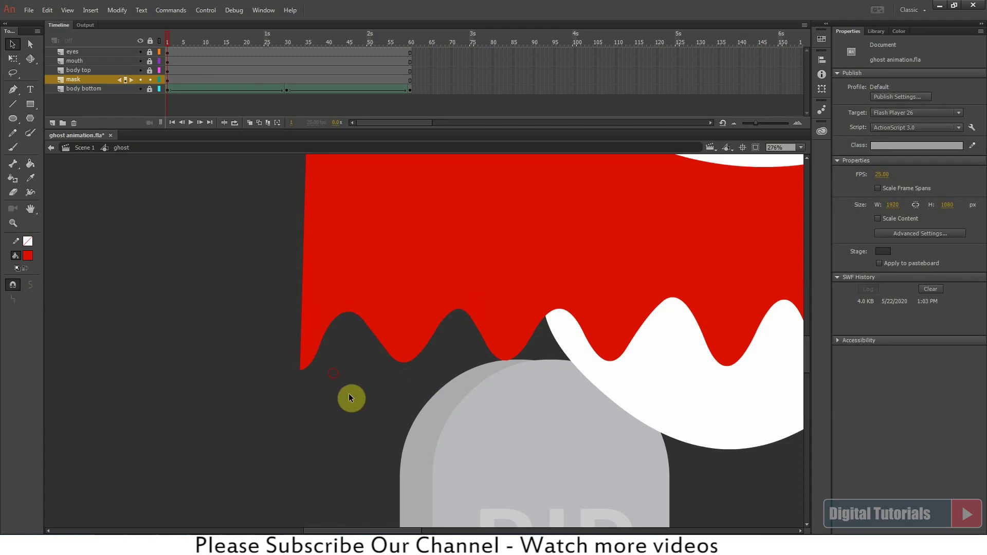
# Step: Move the red shape's two upper corners slightly outward to straighten its side edges
pyautogui.hotkey('ctrl', '-')
pyautogui.hotkey('ctrl', '-')
pyautogui.moveTo(399, 213); pyautogui.dragTo(395, 212)
pyautogui.moveTo(609, 213); pyautogui.dragTo(614, 212)
# Step: Show the rulers and place vertical guides at the right and left edges of the red shape
pyautogui.hotkey('ctrl', 'space')
pyautogui.moveTo(227, 268); pyautogui.dragTo(515, 425)
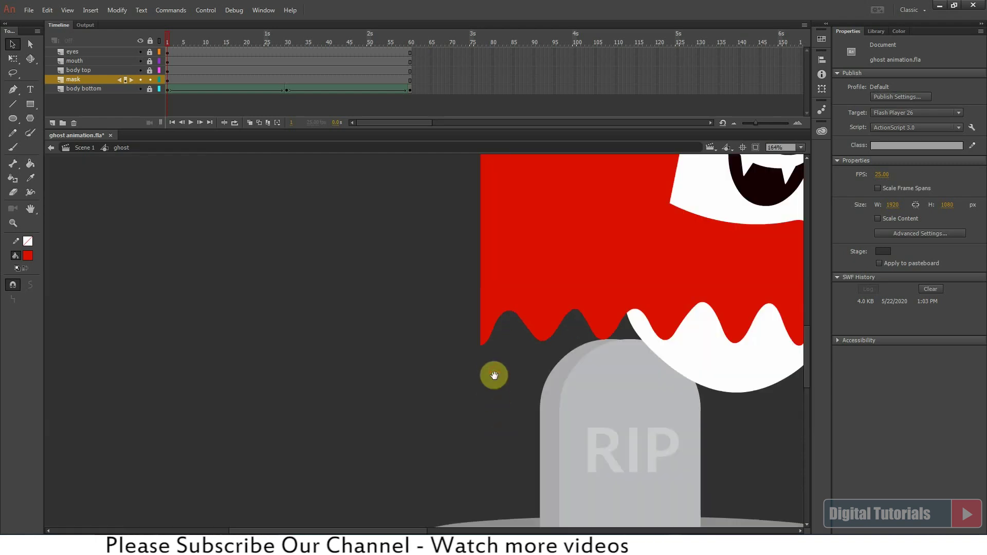
pyautogui.scroll(1, 488, 367)
pyautogui.press('space')
pyautogui.moveTo(477, 354); pyautogui.dragTo(63, 383)
pyautogui.rightClick(55, 400)
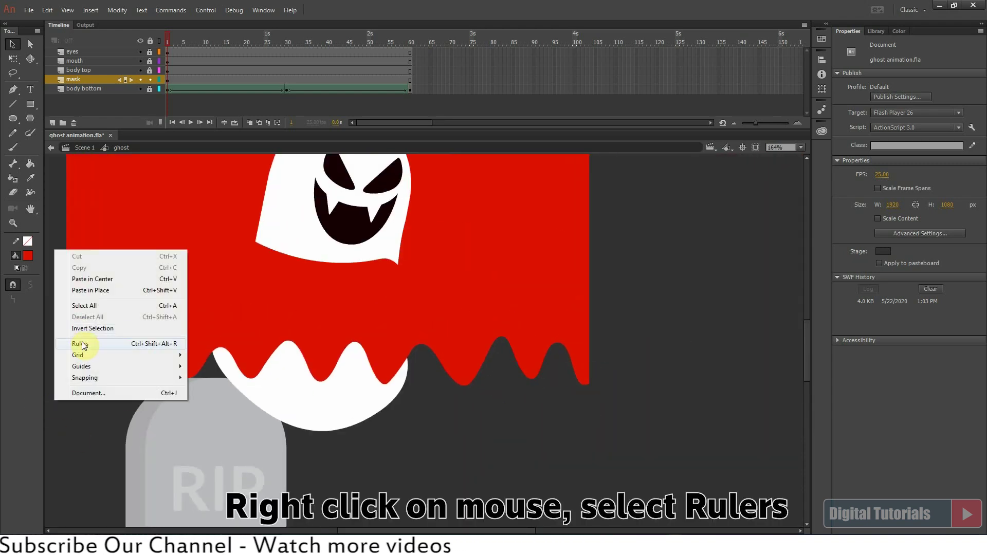
pyautogui.click(81, 344)
pyautogui.moveTo(49, 442); pyautogui.dragTo(597, 403)
pyautogui.press('space')
pyautogui.moveTo(74, 486); pyautogui.dragTo(385, 436)
pyautogui.moveTo(48, 455); pyautogui.dragTo(385, 383)
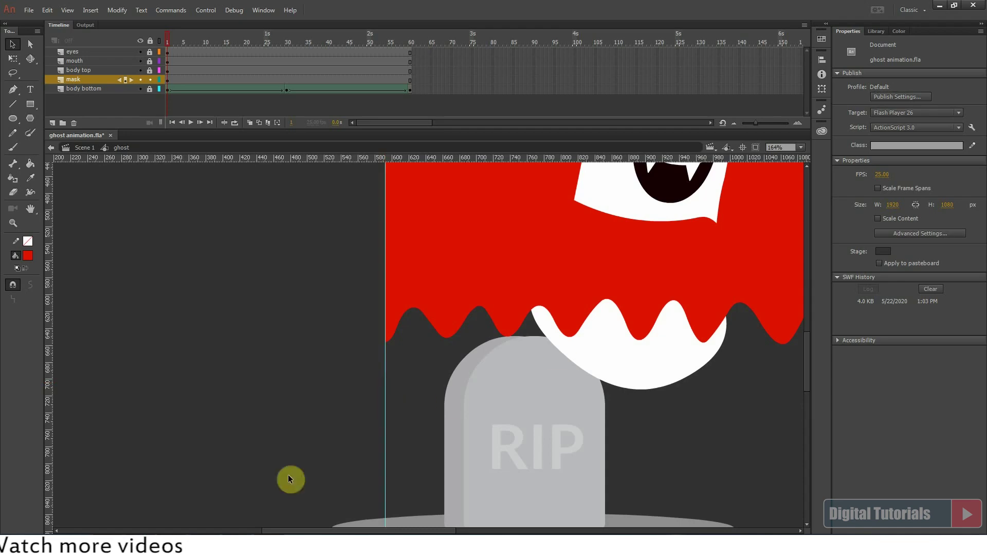
pyautogui.press('space')
pyautogui.moveTo(798, 340); pyautogui.dragTo(613, 365)
# Step: Duplicate the red shape to its left so that the copy joins the original edge to edge at the left guide
pyautogui.hotkey('ctrl', '-')
pyautogui.click(430, 255)
pyautogui.moveTo(206, 218); pyautogui.dragTo(638, 402)
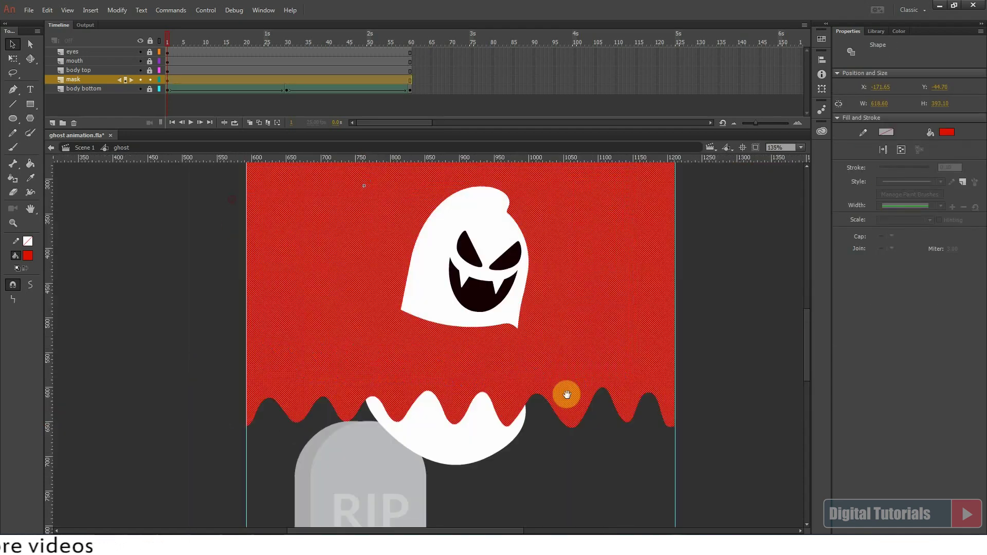
pyautogui.moveTo(646, 363); pyautogui.dragTo(197, 370)
pyautogui.moveTo(123, 282); pyautogui.dragTo(427, 441)
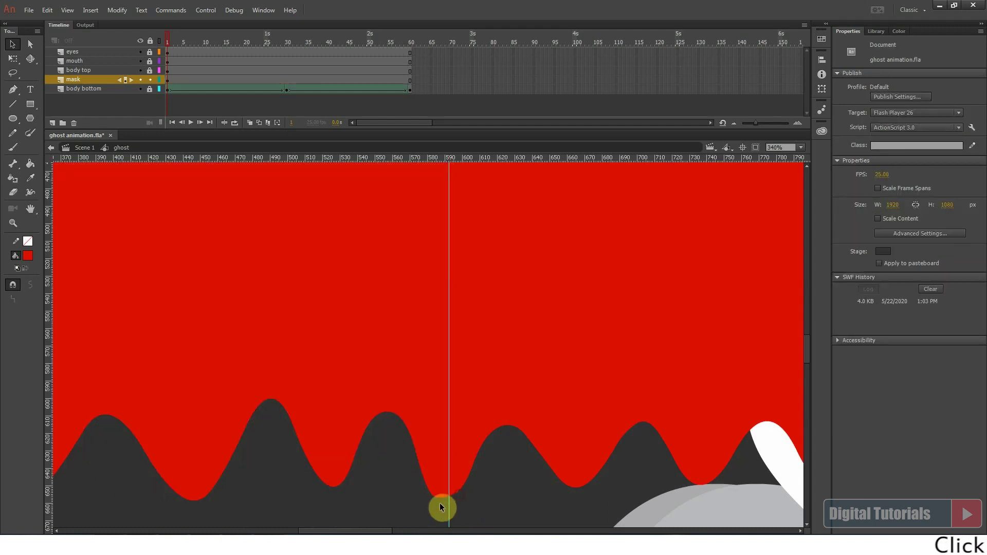
pyautogui.hotkey('ctrl', '-')
pyautogui.hotkey('ctrl', '-')
pyautogui.hotkey('ctrl', '-')
pyautogui.moveTo(364, 214); pyautogui.dragTo(547, 438)
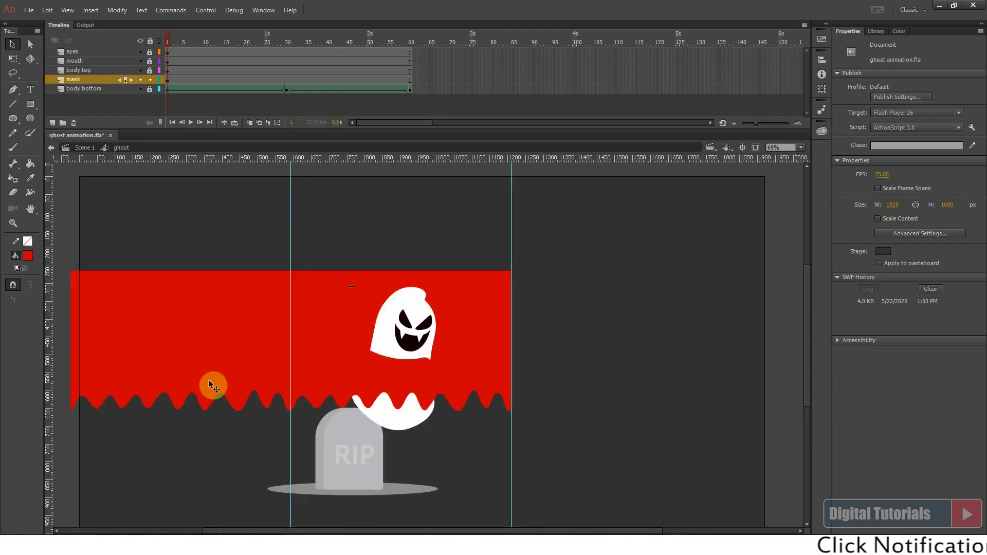
# Step: Convert the doubled red shape on the mask layer to a graphic symbol named "mask"
pyautogui.click(402, 81)
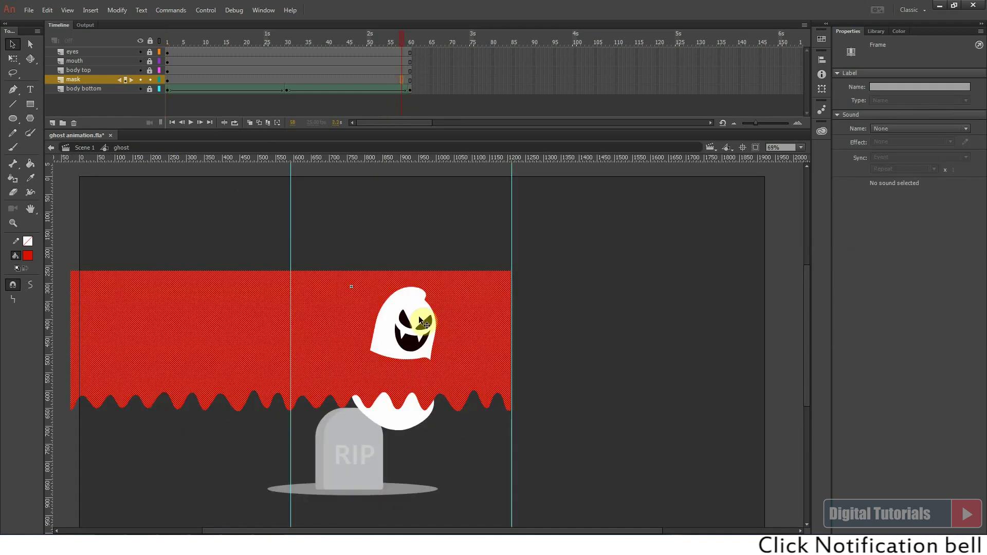
pyautogui.press('F8')
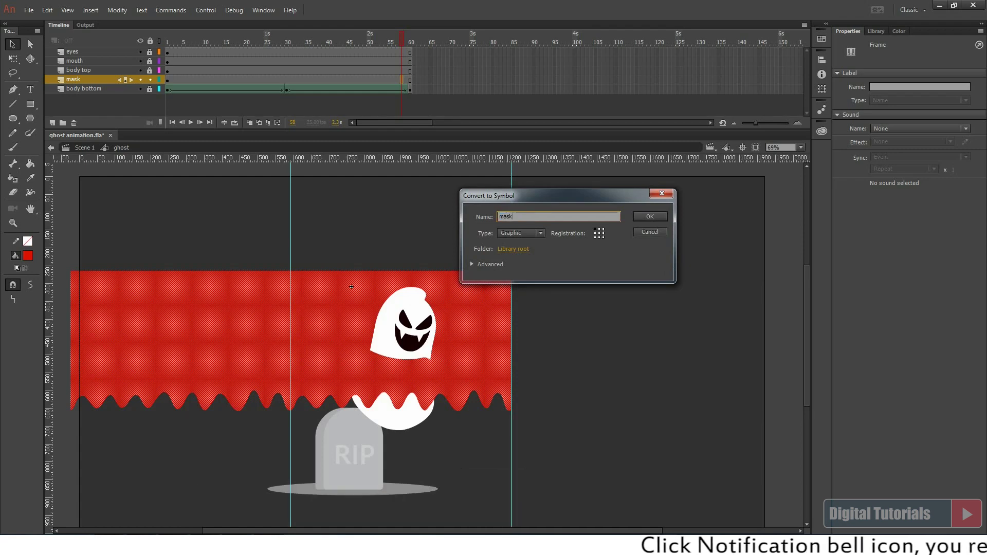
pyautogui.press('Return')
pyautogui.click(315, 352)
# Step: Insert a keyframe at frame 60 of the mask layer and create a classic tween up to it
pyautogui.click(407, 87)
pyautogui.press('F6')
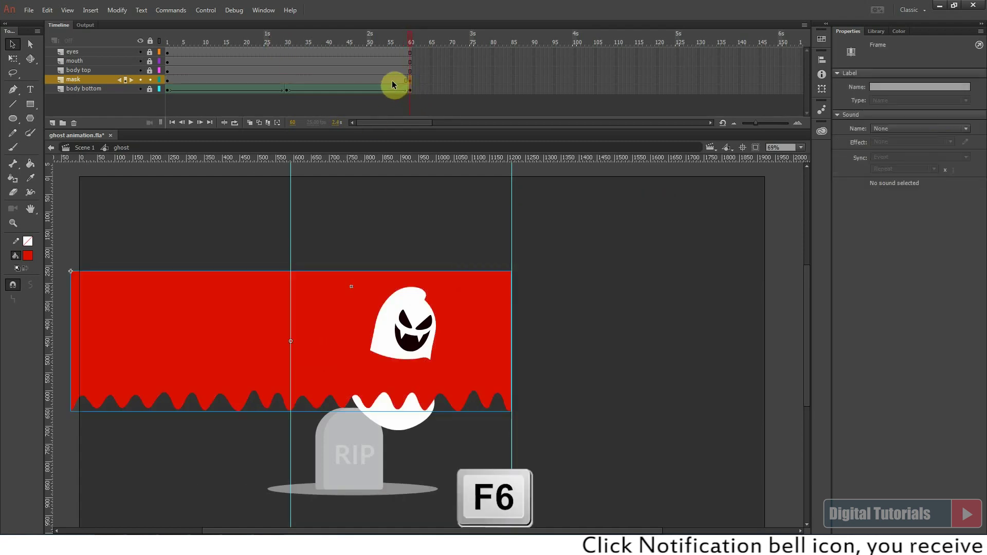
pyautogui.rightClick(370, 85)
pyautogui.click(392, 112)
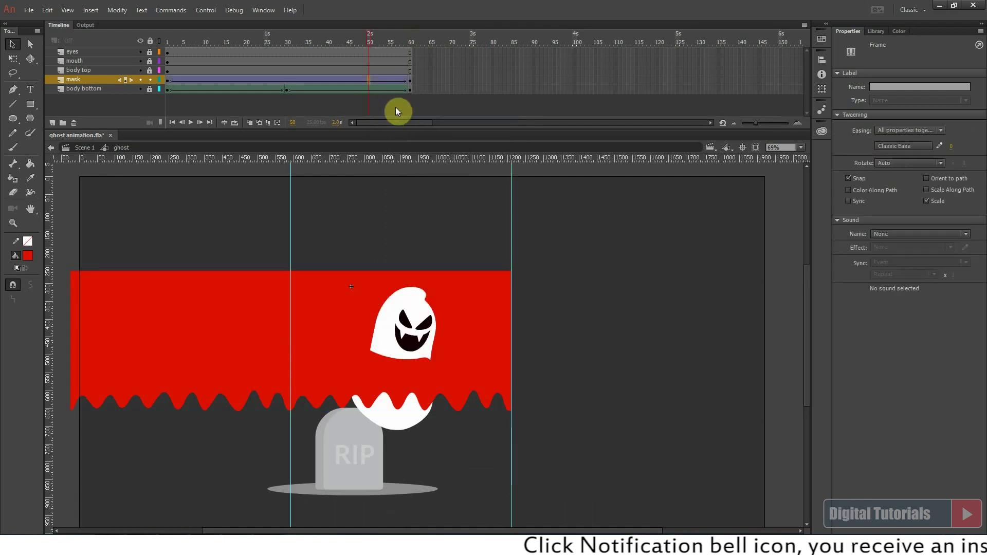
# Step: At frame 60, shift the mask symbol horizontally to the right until its left edge is near the left guide
pyautogui.click(410, 90)
pyautogui.hotkey('shift', 'Right')
pyautogui.hotkey('shift', 'Right')
pyautogui.hotkey('shift', 'Right')
pyautogui.hotkey('shift', 'Right')
pyautogui.hotkey('shift', 'Right')
pyautogui.hotkey('shift', 'Right')
pyautogui.hotkey('shift', 'Right')
pyautogui.hotkey('shift', 'Right')
pyautogui.hotkey('shift', 'Right')
pyautogui.hotkey('shift', 'Right')
pyautogui.hotkey('shift', 'Right')
pyautogui.hotkey('shift', 'Right')
pyautogui.hotkey('shift', 'Right')
pyautogui.hotkey('shift', 'Right')
pyautogui.hotkey('shift', 'Right')
pyautogui.hotkey('shift', 'Right')
pyautogui.hotkey('shift', 'Right')
pyautogui.hotkey('shift', 'Right')
pyautogui.hotkey('shift', 'Right')
pyautogui.hotkey('shift', 'Right')
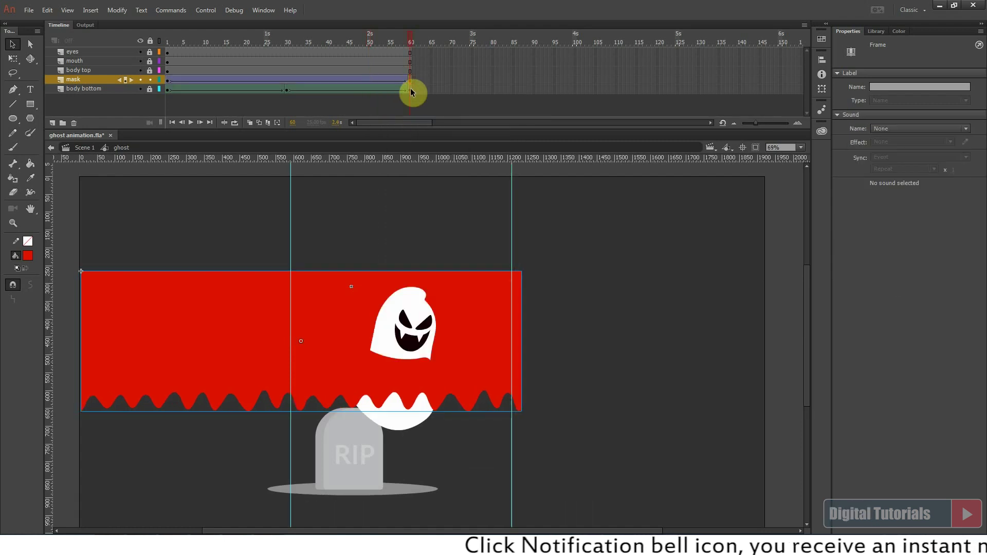
pyautogui.hotkey('shift', 'Right')
pyautogui.hotkey('shift', 'Right')
pyautogui.hotkey('shift', 'Right')
# Step: Fine-tune the mask symbol's position at frame 60 by nudging its left edge back towards the left guide
pyautogui.hotkey('ctrl', 'space')
pyautogui.moveTo(273, 338); pyautogui.dragTo(331, 438)
pyautogui.press('Left')
pyautogui.press('Left')
pyautogui.press('Left')
pyautogui.press('Left')
pyautogui.press('Left')
pyautogui.press('Left')
pyautogui.press('Left')
pyautogui.press('Left')
pyautogui.press('Left')
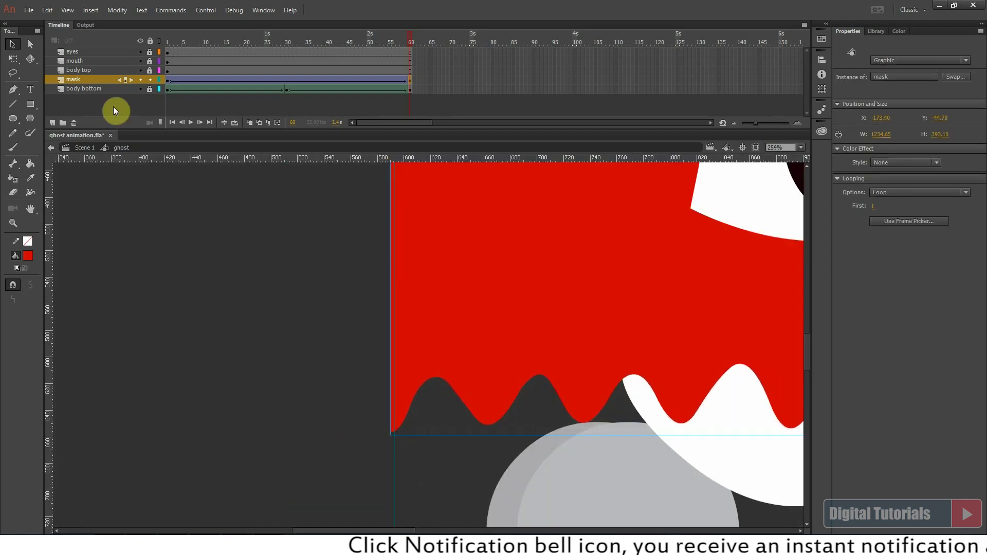
# Step: Play the timeline from frame 1 to frame 60 to review how the mask shape slides across the ghost
pyautogui.click(165, 42)
pyautogui.click(368, 426)
pyautogui.moveTo(191, 36); pyautogui.dragTo(433, 73)
pyautogui.press('Return')
pyautogui.hotkey('ctrl', '-')
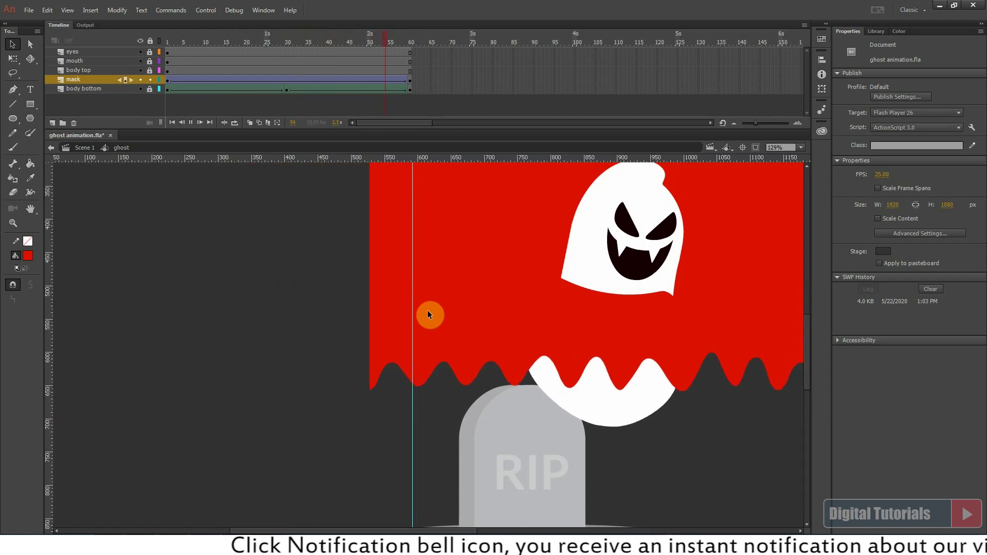
pyautogui.hotkey('ctrl', '-')
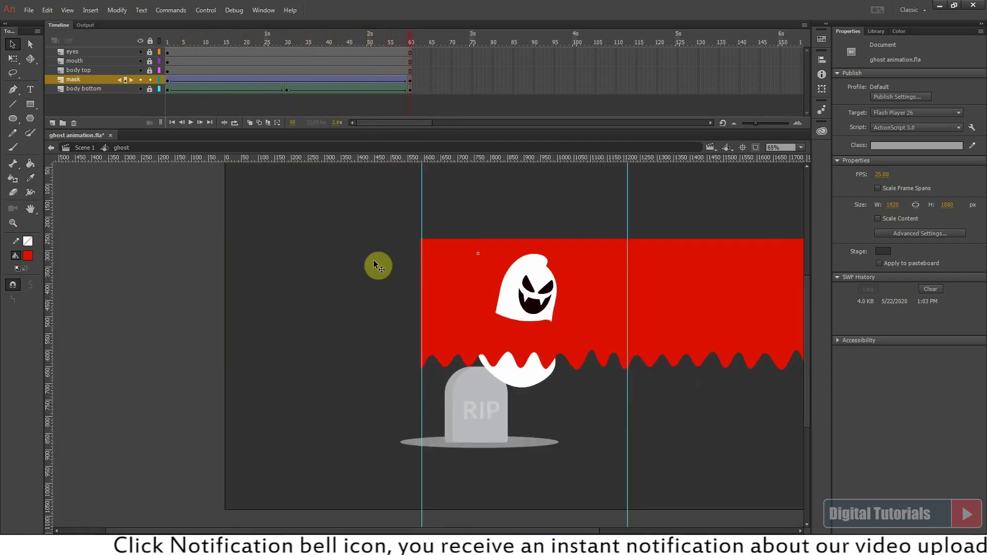
# Step: Turn the "mask" layer into a mask for the body bottom layer
pyautogui.rightClick(103, 83)
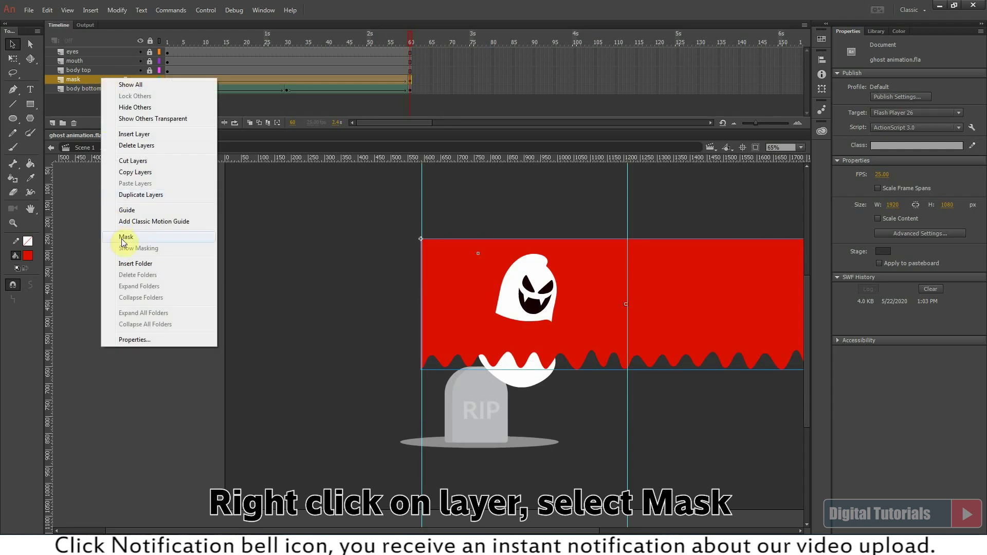
pyautogui.click(137, 239)
pyautogui.click(167, 43)
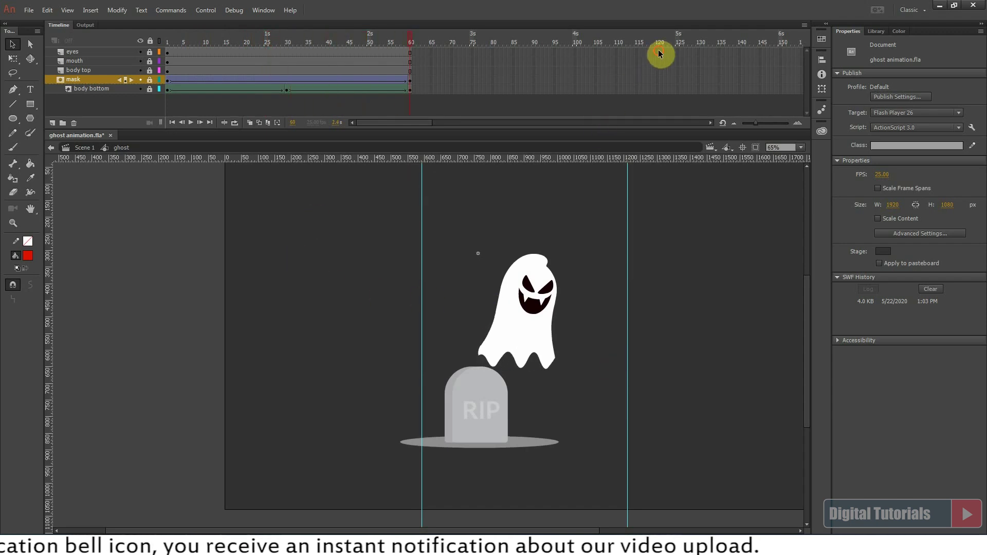
# Step: Extend all layers to frame 122 and move the mask layer's end keyframe from frame 60 to frame 122
pyautogui.moveTo(660, 53); pyautogui.dragTo(663, 103)
pyautogui.press('F5')
pyautogui.click(410, 92)
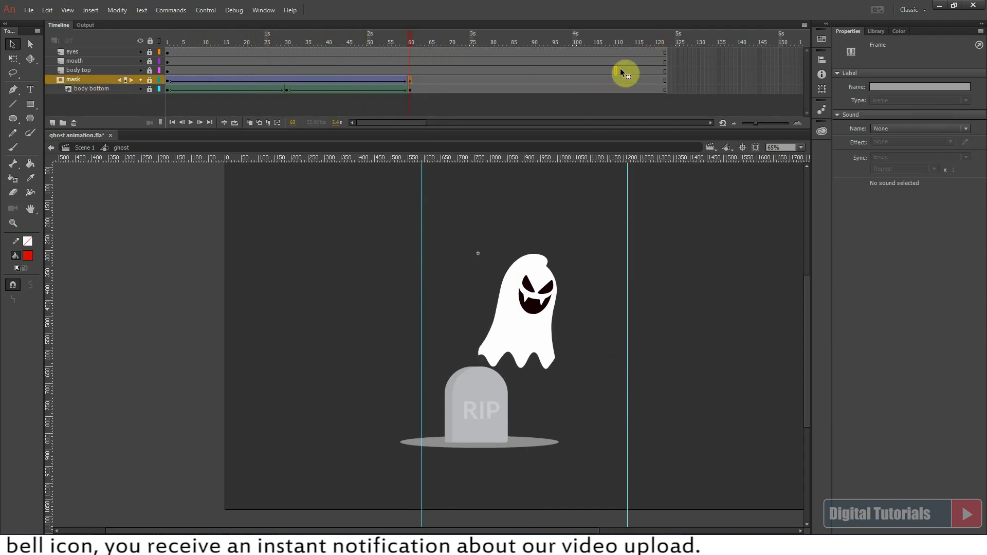
pyautogui.moveTo(662, 77); pyautogui.dragTo(665, 78)
# Step: Duplicate the body bottom tween frames so the copy starts at frame 61, and play the result
pyautogui.moveTo(412, 92); pyautogui.dragTo(445, 92)
pyautogui.moveTo(445, 42); pyautogui.dragTo(159, 85)
pyautogui.press('Return')
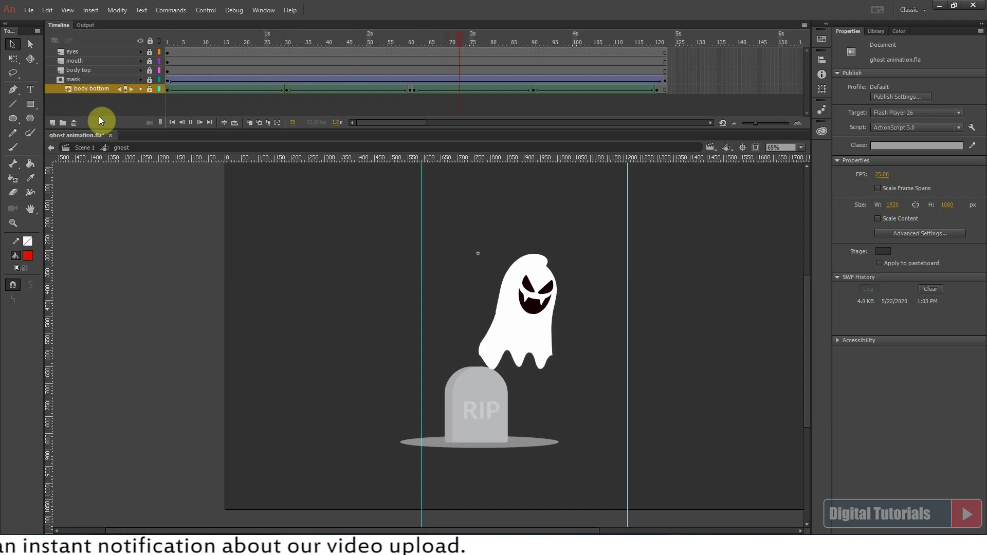
# Step: Unlock the body top layer and extend its lower-left corner downward to cover the seam with the body bottom
pyautogui.moveTo(492, 312); pyautogui.dragTo(545, 407)
pyautogui.moveTo(411, 40); pyautogui.dragTo(439, 40)
pyautogui.moveTo(366, 400); pyautogui.dragTo(374, 421)
pyautogui.moveTo(322, 237); pyautogui.dragTo(470, 411)
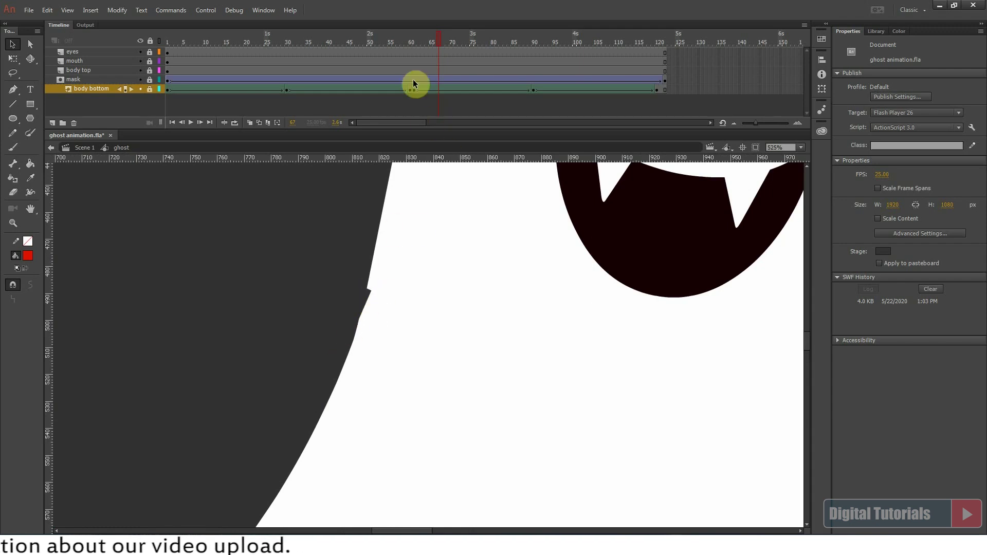
pyautogui.click(150, 70)
pyautogui.click(325, 273)
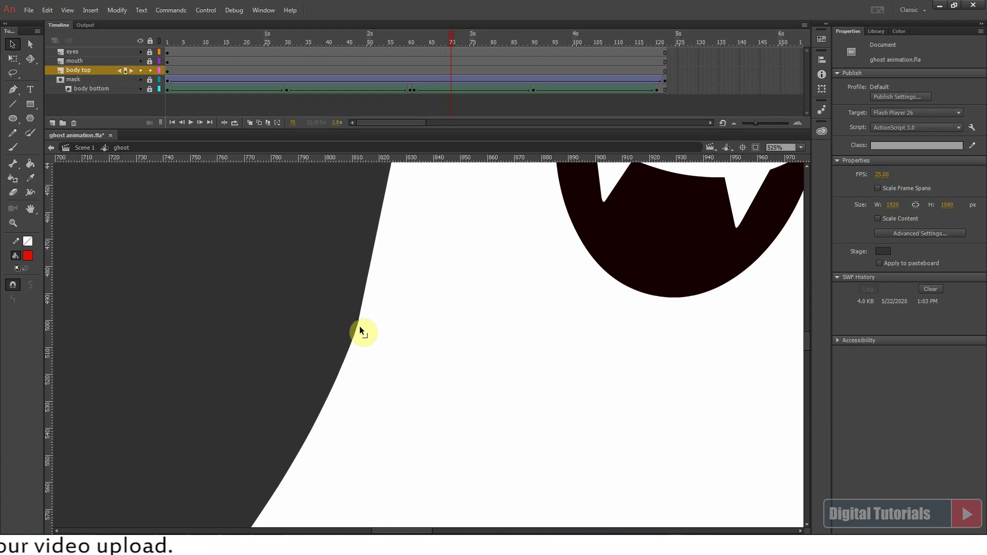
# Step: Extend the body top's lower-right tip downward to cover the seam on the ghost's right edge
pyautogui.moveTo(542, 312); pyautogui.dragTo(382, 284)
pyautogui.moveTo(452, 40); pyautogui.dragTo(511, 106)
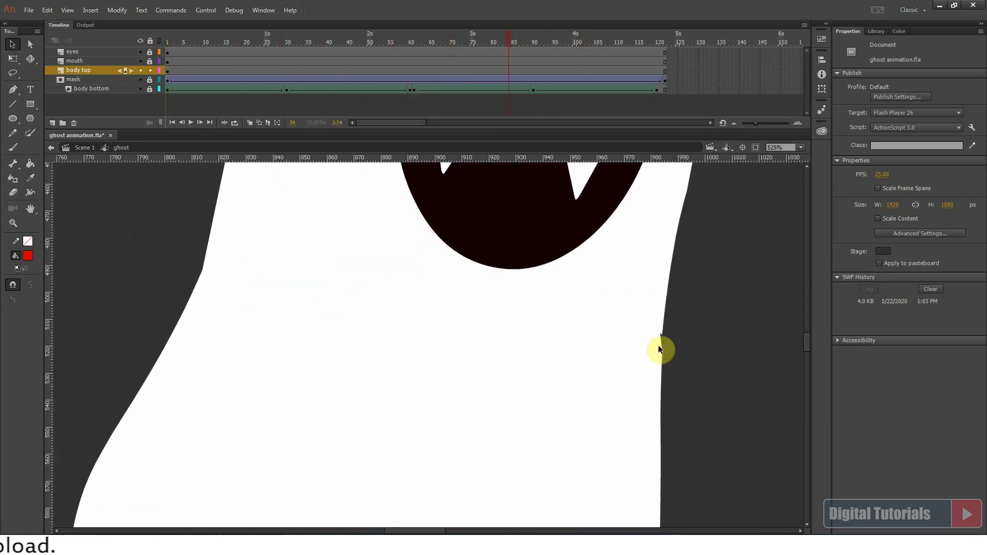
pyautogui.click(634, 337)
# Step: Play the ghost animation to check the body seams and the direction in which the cloth moves
pyautogui.press('Return')
pyautogui.hotkey('ctrl', '-')
pyautogui.hotkey('ctrl', '-')
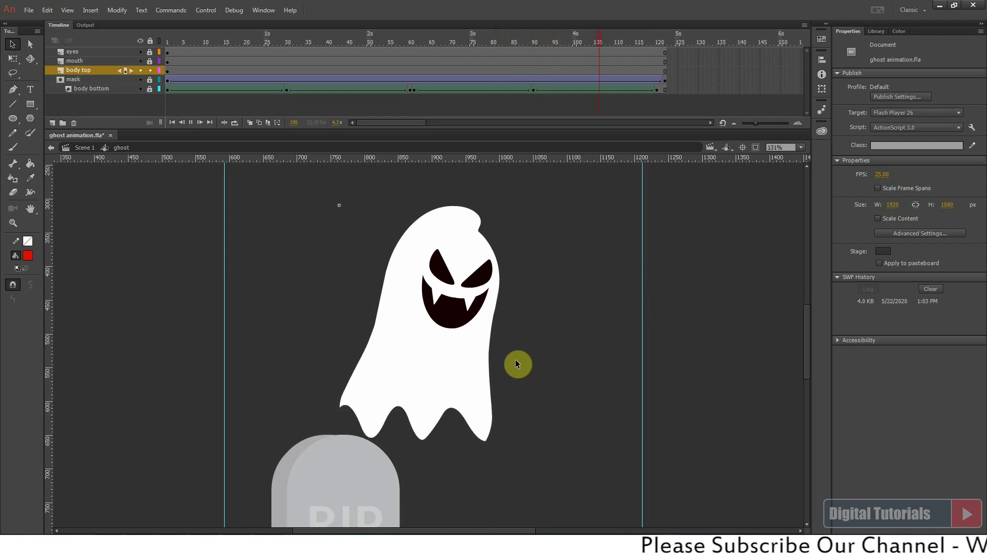
pyautogui.press('Return')
pyautogui.hotkey('ctrl', '-')
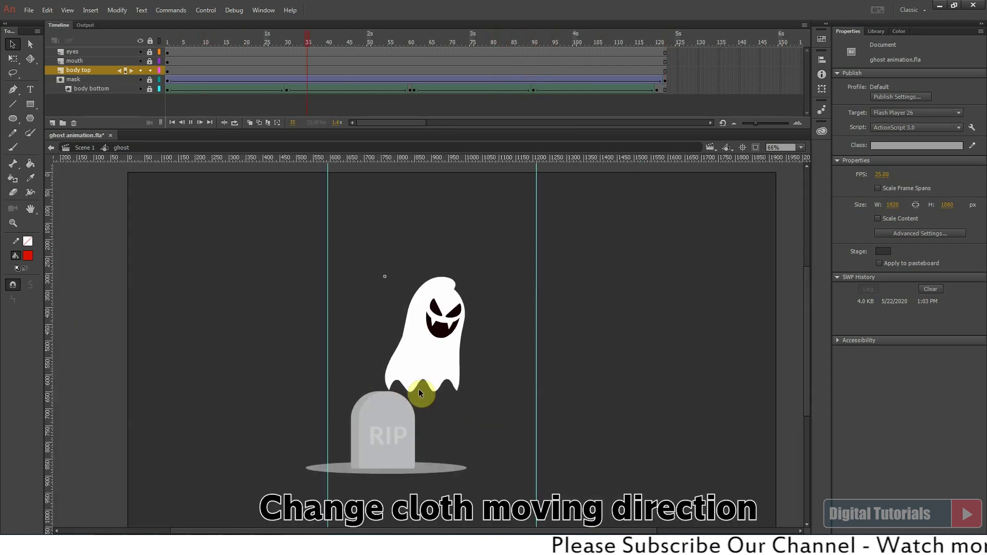
pyautogui.press('Return')
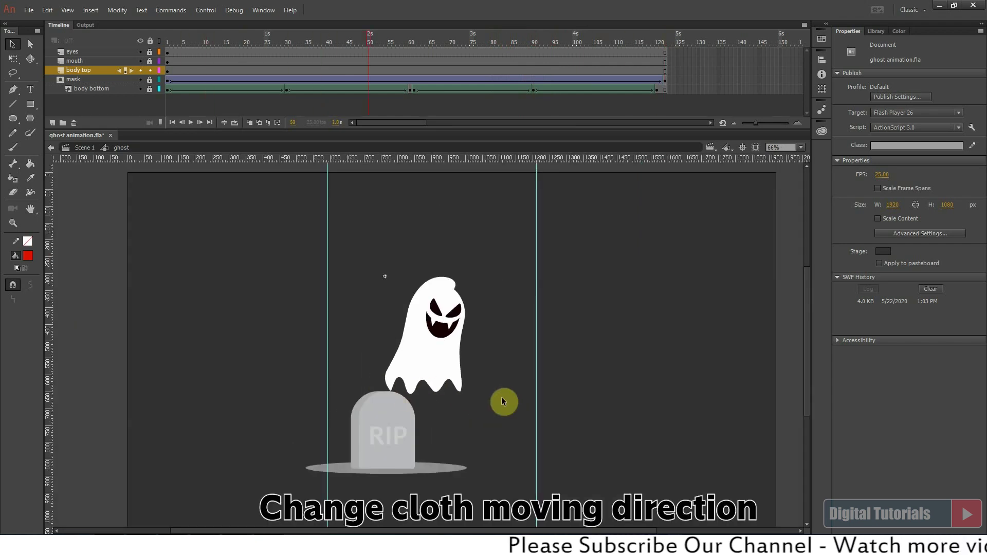
# Step: Unlock the mask layer, reverse its frames to change the cloth's moving direction, and lock the layer again
pyautogui.click(149, 79)
pyautogui.click(121, 80)
pyautogui.rightClick(184, 82)
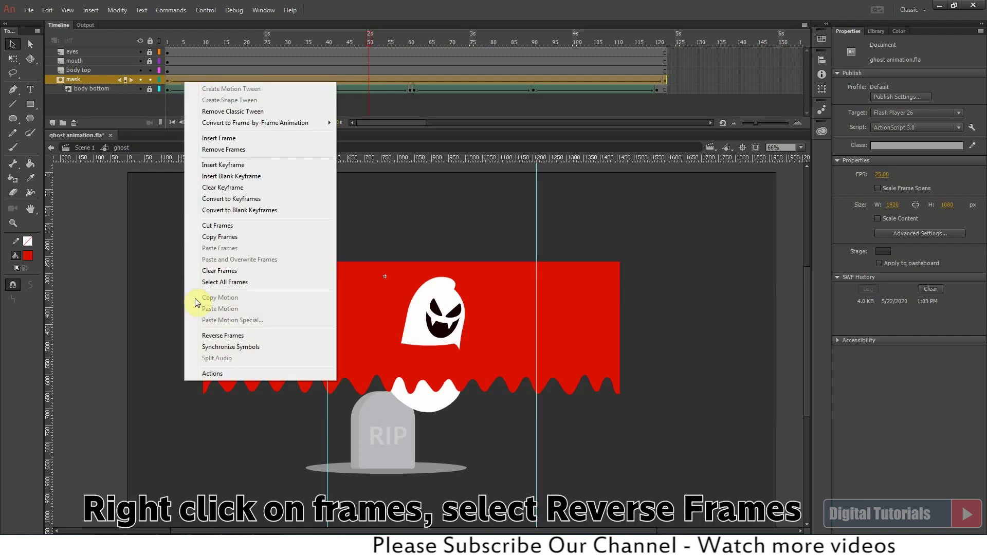
pyautogui.click(215, 339)
pyautogui.click(169, 39)
pyautogui.press('Return')
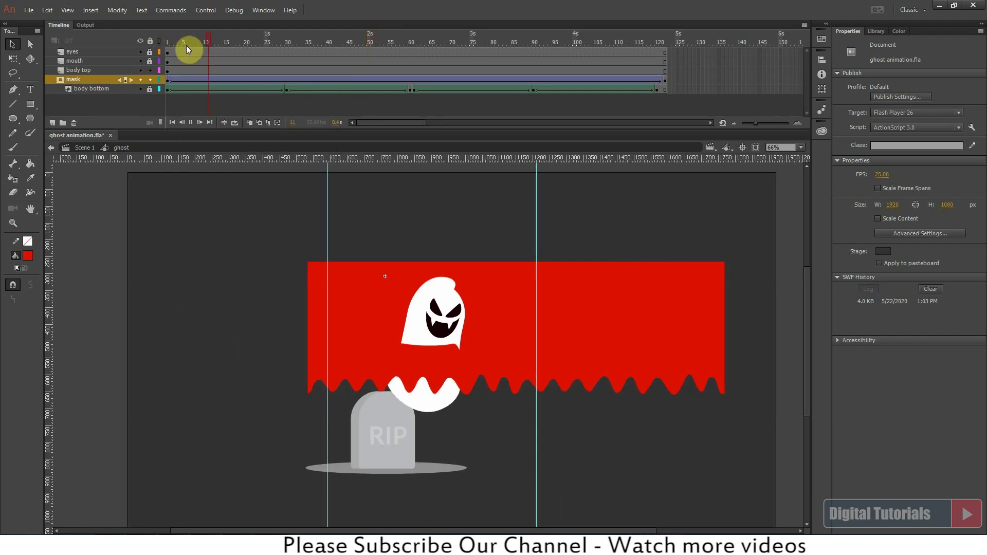
pyautogui.click(149, 80)
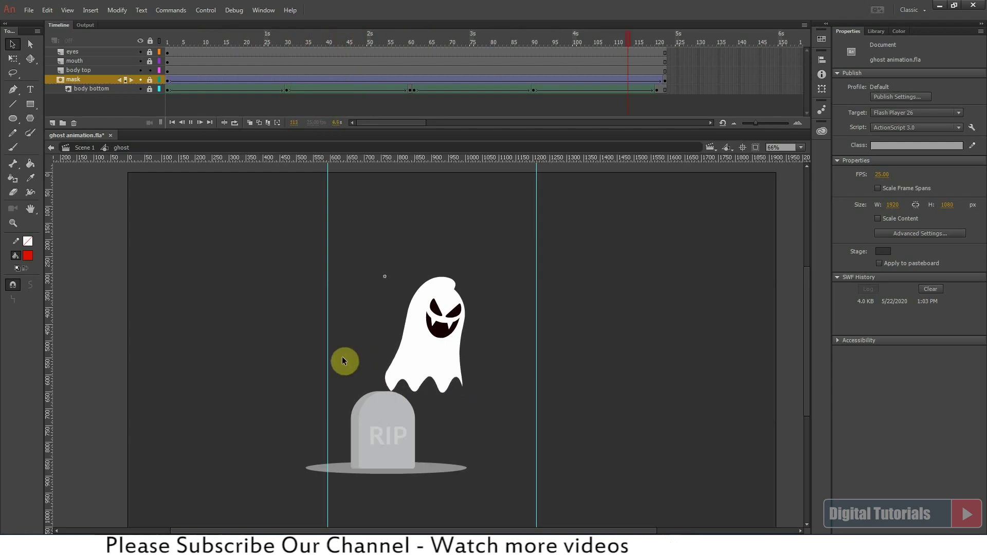
pyautogui.press('Return')
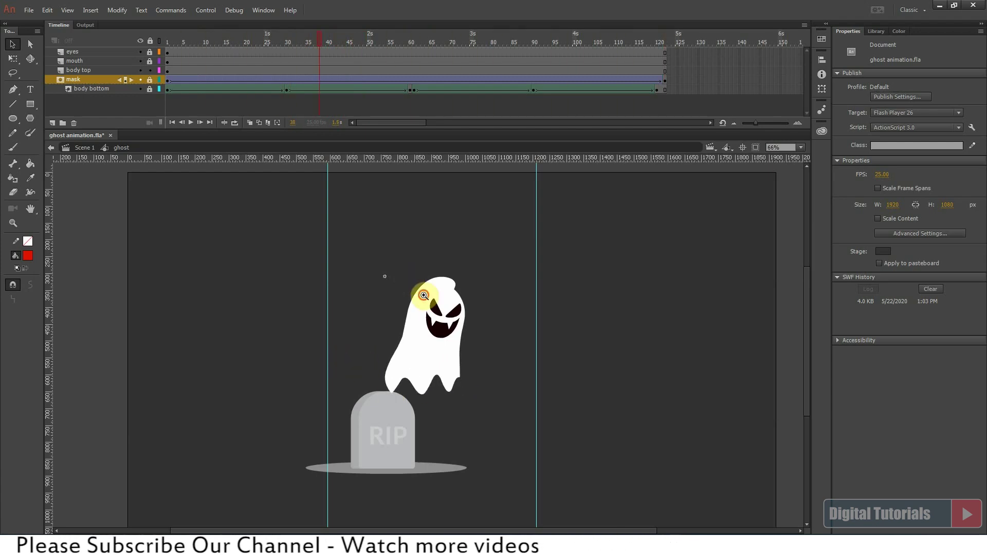
# Step: Unlock the mouth layer and convert the ghost's mouth to a graphic symbol named "mouth"
pyautogui.moveTo(424, 295); pyautogui.dragTo(478, 403)
pyautogui.click(403, 275)
pyautogui.click(139, 60)
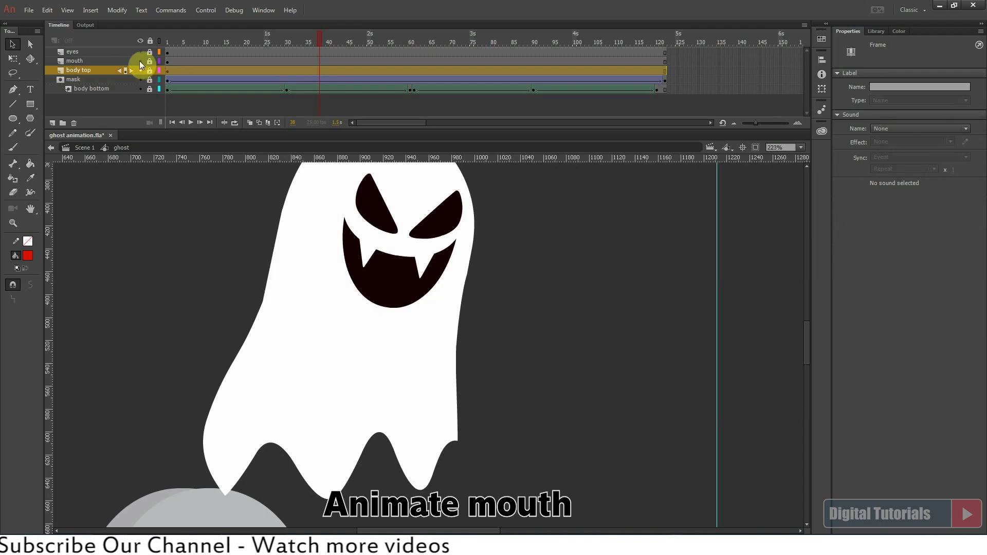
pyautogui.click(150, 63)
pyautogui.moveTo(319, 41); pyautogui.dragTo(258, 42)
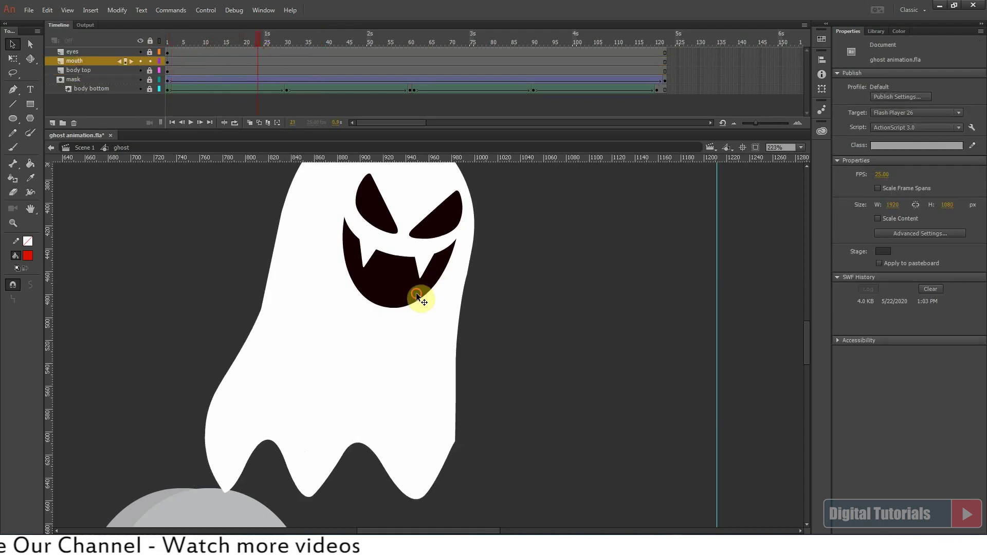
pyautogui.click(403, 289)
pyautogui.press('F8')
pyautogui.write('mouth')
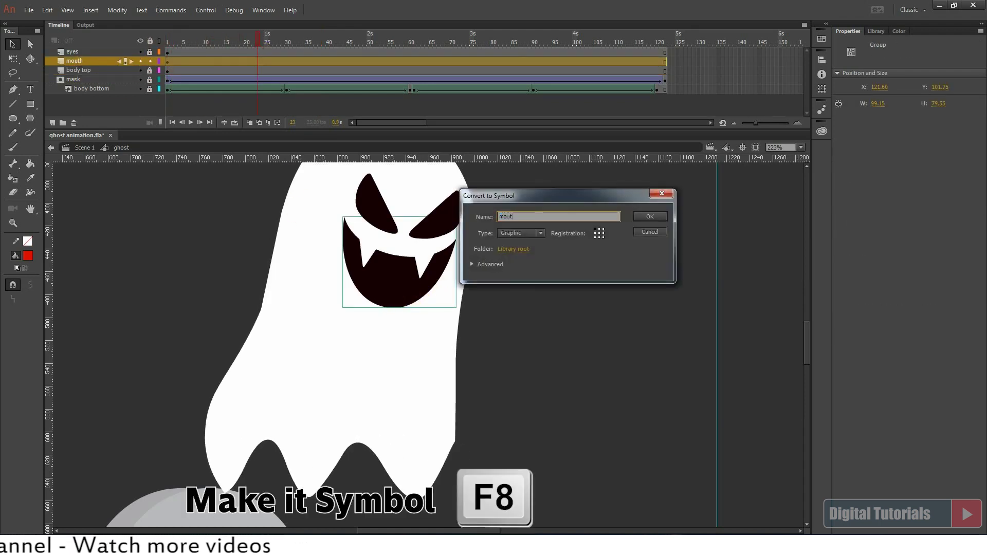
pyautogui.press('Return')
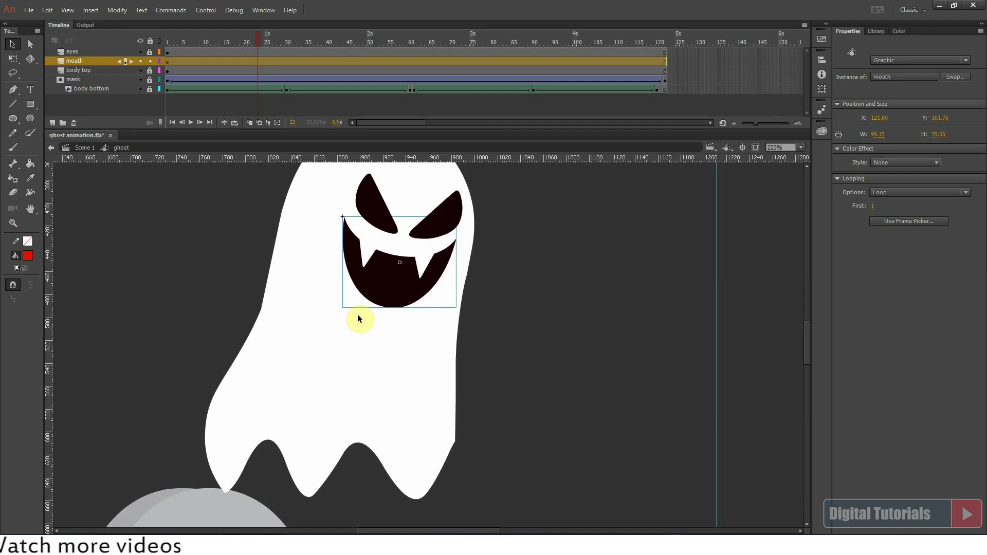
# Step: Insert keyframes at frames 10 and 30 of the mouth layer and create a classic tween between them
pyautogui.click(308, 324)
pyautogui.click(371, 288)
pyautogui.click(205, 58)
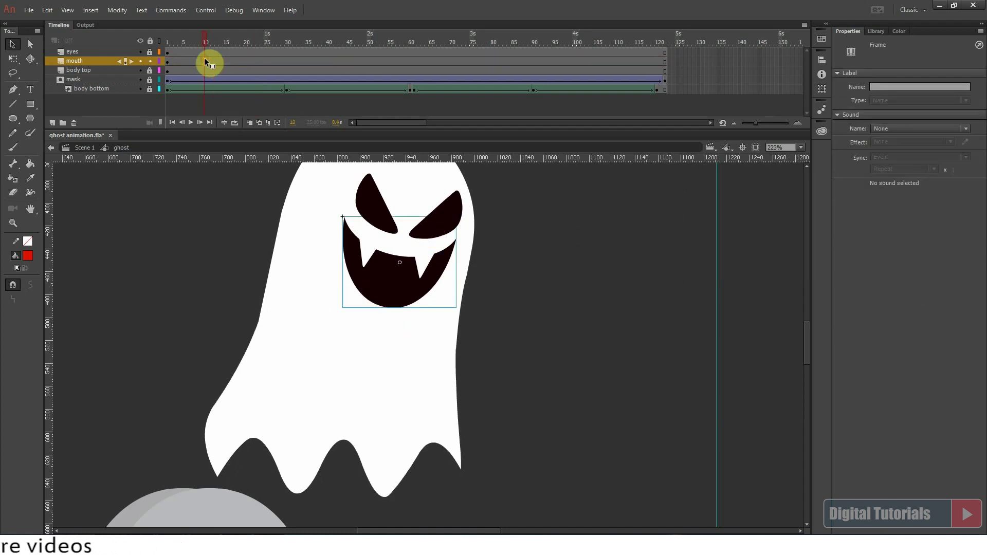
pyautogui.press('F6')
pyautogui.rightClick(258, 63)
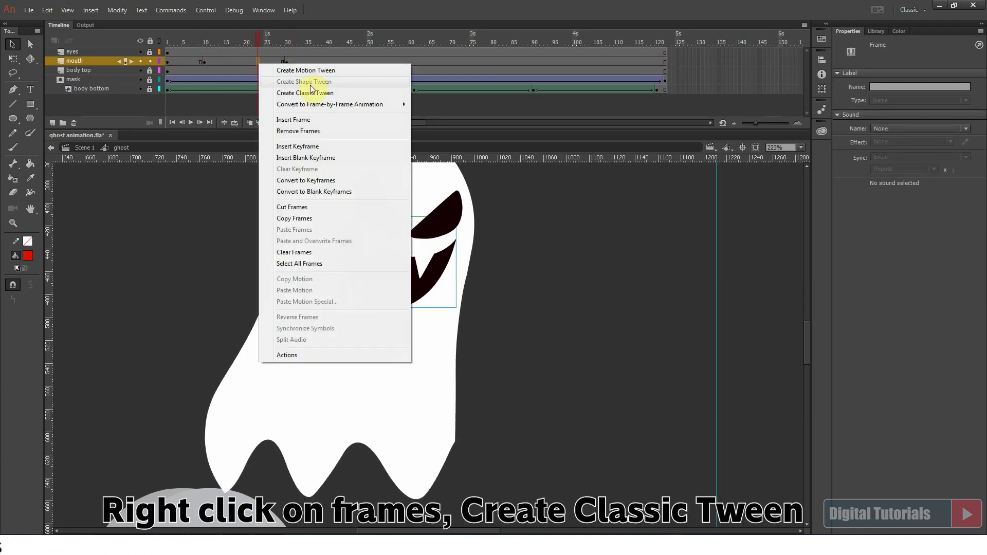
pyautogui.click(310, 93)
# Step: Insert a keyframe at frame 19 of the mouth layer and widen the mouth with Free Transform to about 113 px
pyautogui.press('F6')
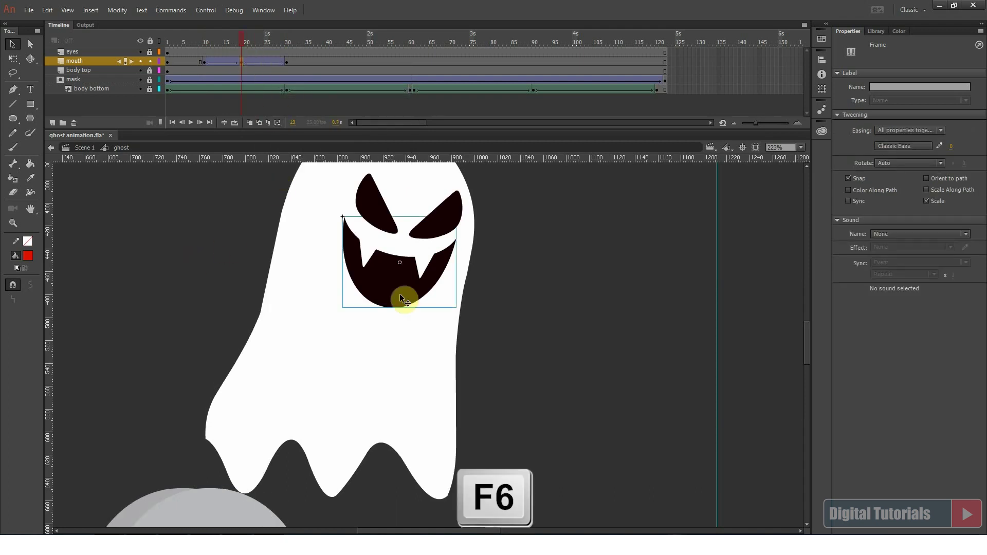
pyautogui.click(358, 272)
pyautogui.click(16, 62)
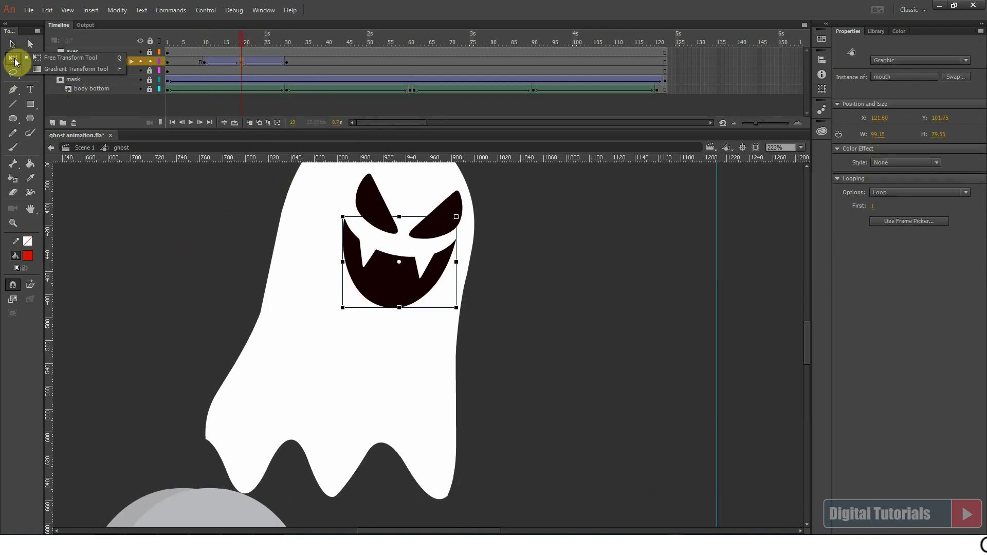
pyautogui.click(458, 262)
pyautogui.moveTo(457, 262); pyautogui.dragTo(463, 263)
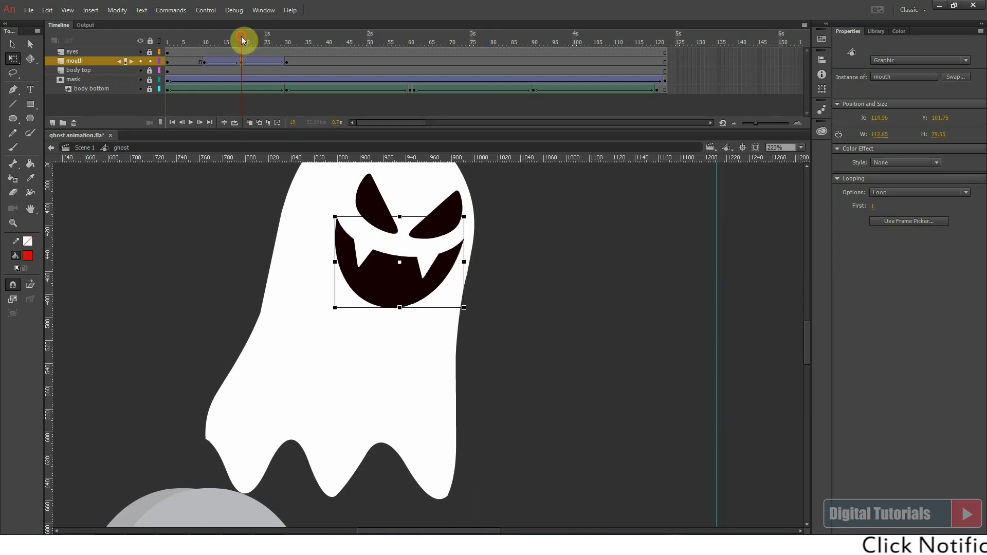
# Step: Slow the mouth tween by moving its middle keyframe to frame 25 and its end keyframe to frame 40, and play it
pyautogui.moveTo(243, 40); pyautogui.dragTo(168, 41)
pyautogui.press('Return')
pyautogui.press('Return')
pyautogui.click(238, 61)
pyautogui.moveTo(241, 61)
pyautogui.mouseDown()
pyautogui.moveTo(329, 64)
pyautogui.moveTo(169, 41)
pyautogui.mouseUp()
pyautogui.click(286, 62)
pyautogui.press('Return')
pyautogui.press('Return')
pyautogui.moveTo(233, 41); pyautogui.dragTo(169, 41)
pyautogui.press('Return')
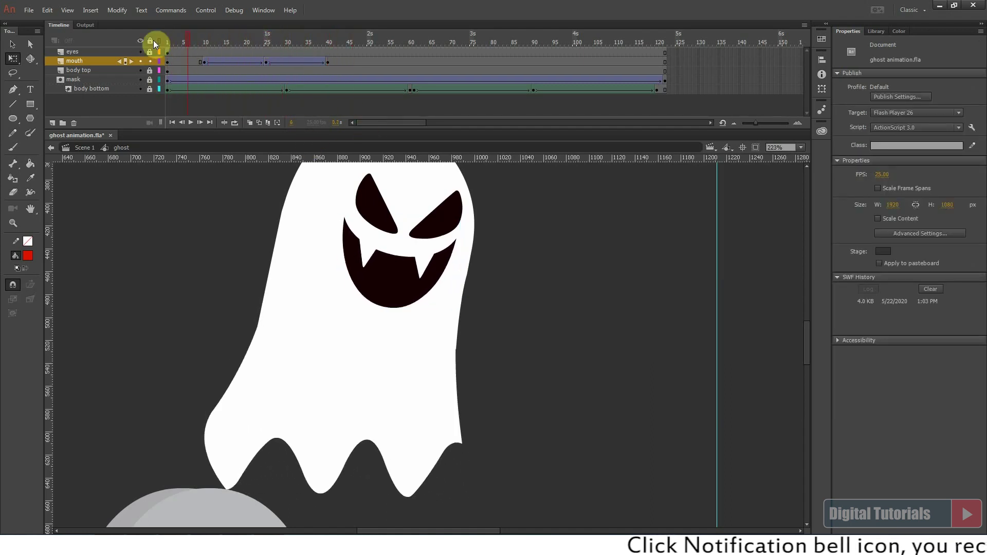
# Step: Make the mouth tween start at frame 1 and move its end keyframe to frame 50
pyautogui.moveTo(262, 40); pyautogui.dragTo(168, 41)
pyautogui.press('Return')
pyautogui.click(203, 63)
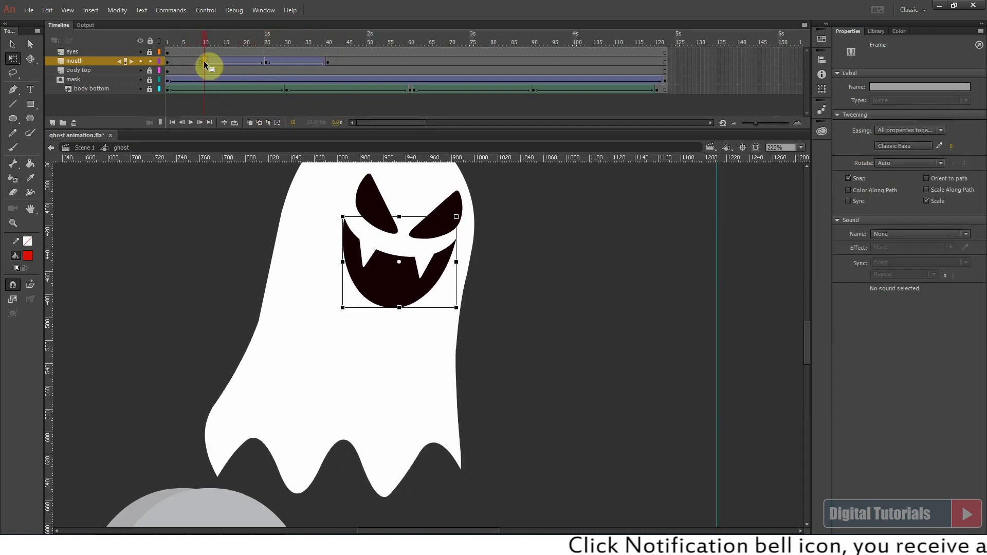
pyautogui.click(327, 61)
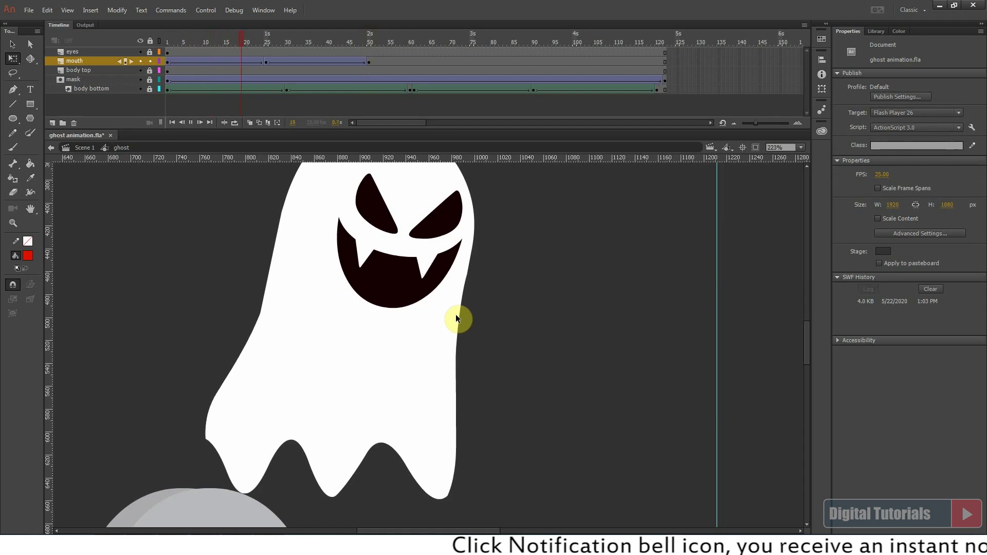
# Step: Duplicate the mouth layer's tween from frames 1–50 so the copy starts at frame 65, and play the animation
pyautogui.moveTo(368, 62); pyautogui.dragTo(480, 57)
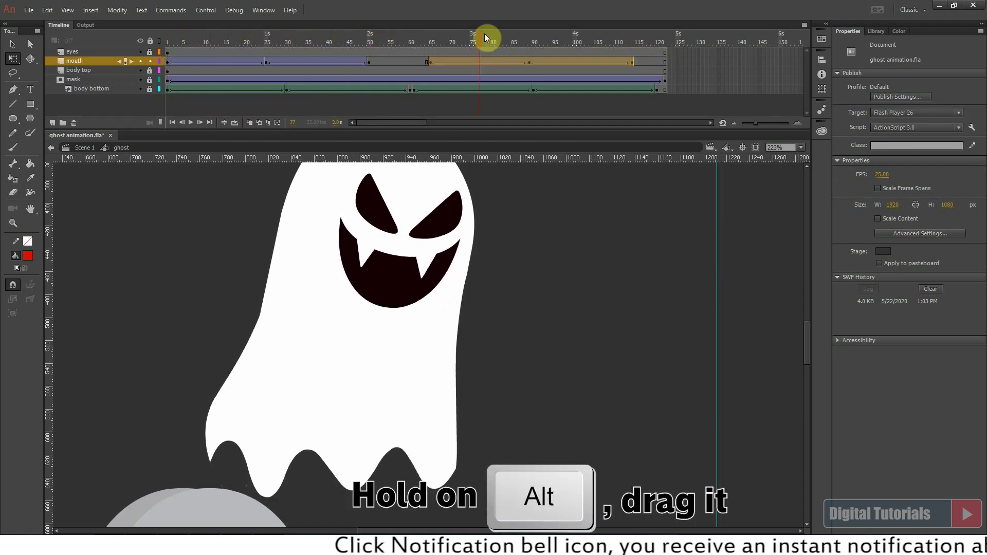
pyautogui.press('Return')
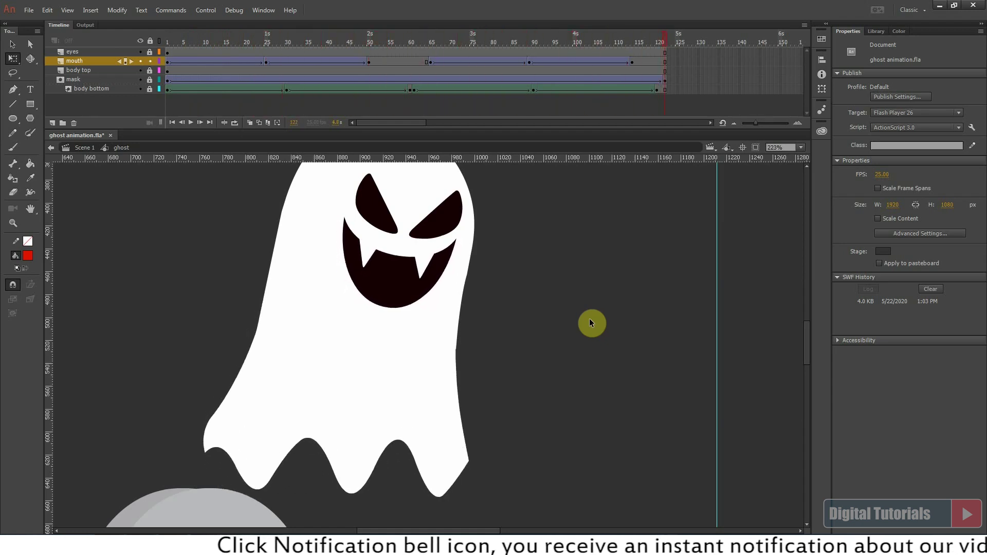
pyautogui.hotkey('ctrl', '-')
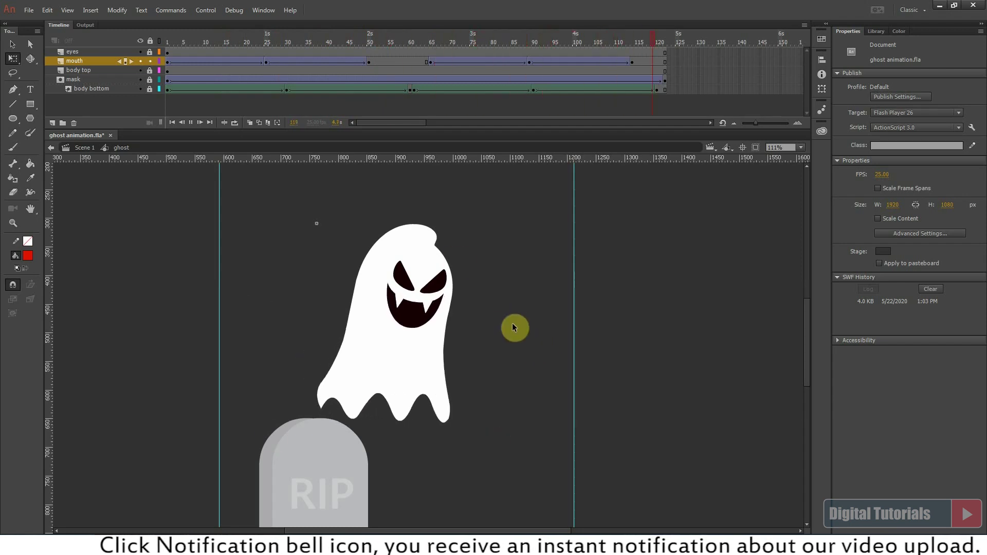
# Step: Return to Scene 1, insert a keyframe at frame 30 of the character layer, and create a classic tween up to it
pyautogui.click(85, 148)
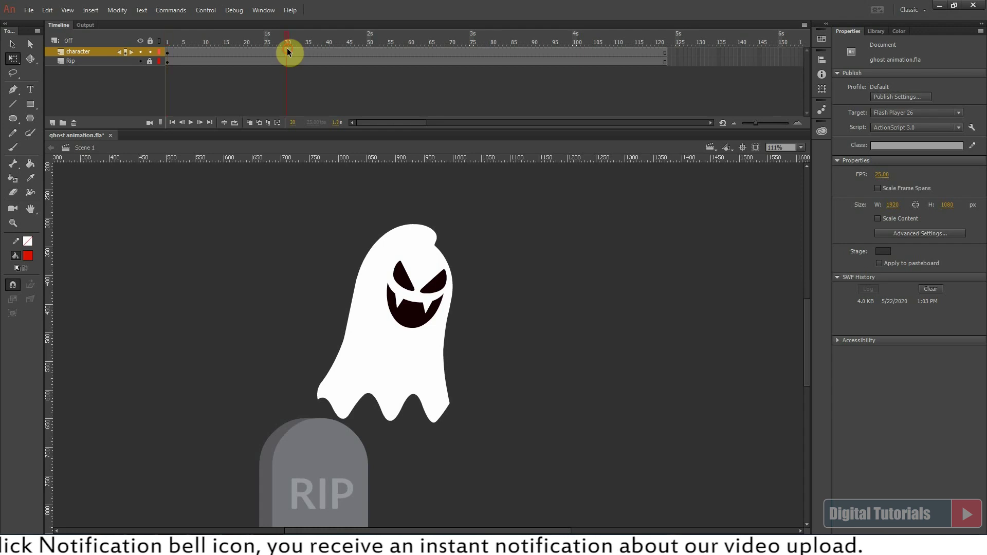
pyautogui.click(288, 51)
pyautogui.press('F6')
pyautogui.rightClick(236, 53)
pyautogui.click(277, 84)
# Step: Insert a keyframe at frame 15 of the character layer and nudge the ghost upward there
pyautogui.click(226, 52)
pyautogui.press('F6')
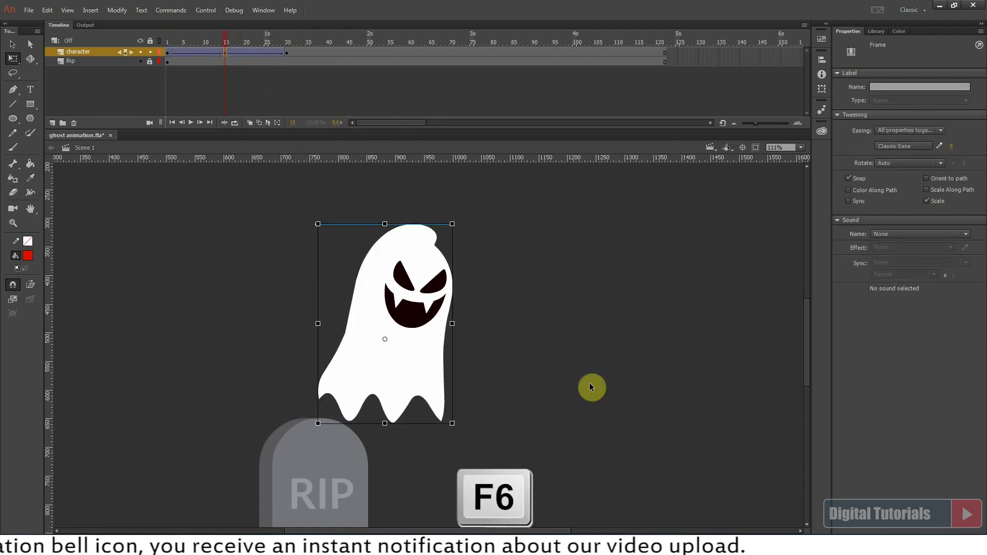
pyautogui.click(801, 147)
pyautogui.click(787, 160)
pyautogui.click(397, 364)
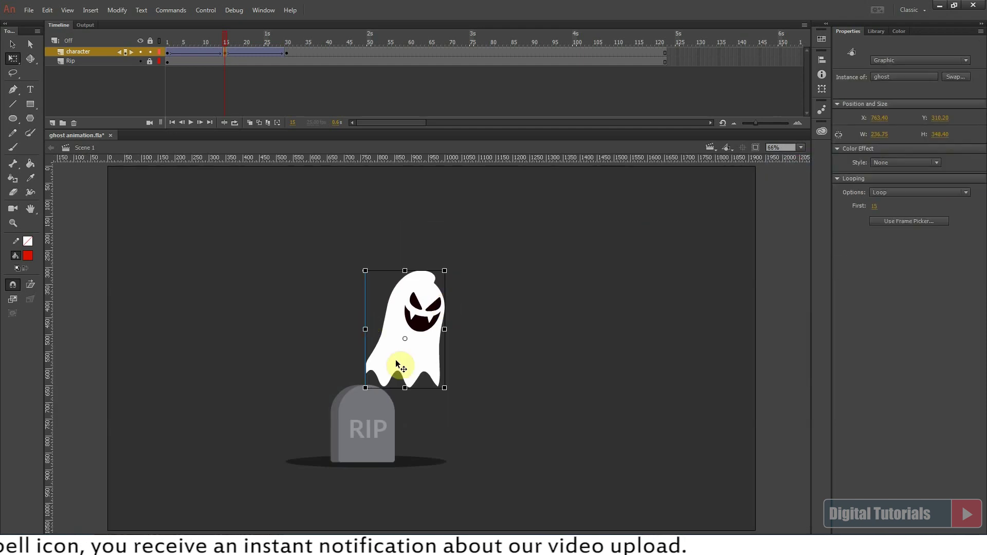
pyautogui.hotkey('shift', 'Up')
pyautogui.press('Return')
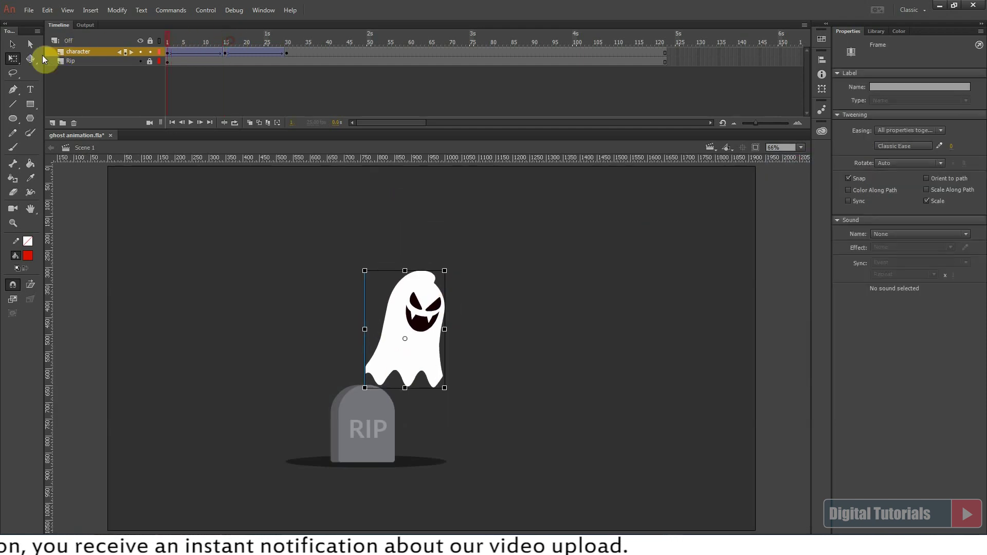
# Step: Play the animation to check the ghost's floating motion
pyautogui.click(222, 52)
pyautogui.click(170, 98)
pyautogui.press('Return')
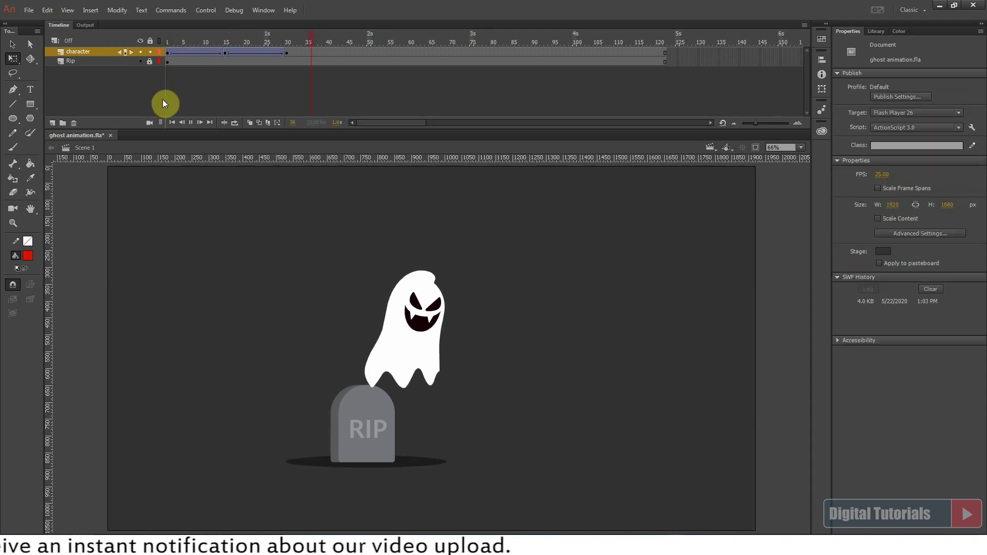
# Step: Insert a keyframe at frame 60 of the character layer, classic-tween frames 30–60, and add a middle keyframe at frame 45
pyautogui.click(409, 51)
pyautogui.press('F6')
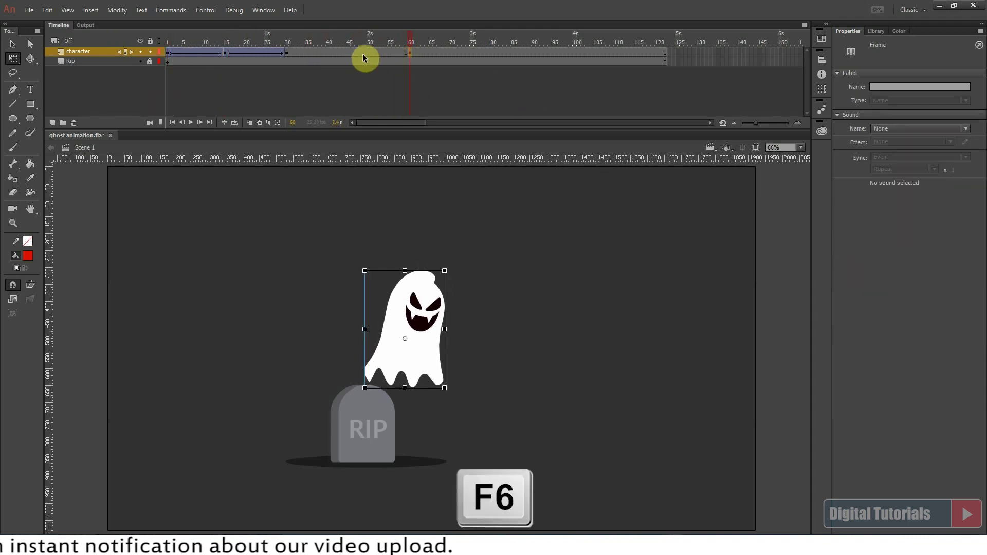
pyautogui.rightClick(355, 54)
pyautogui.click(366, 76)
pyautogui.press('F6')
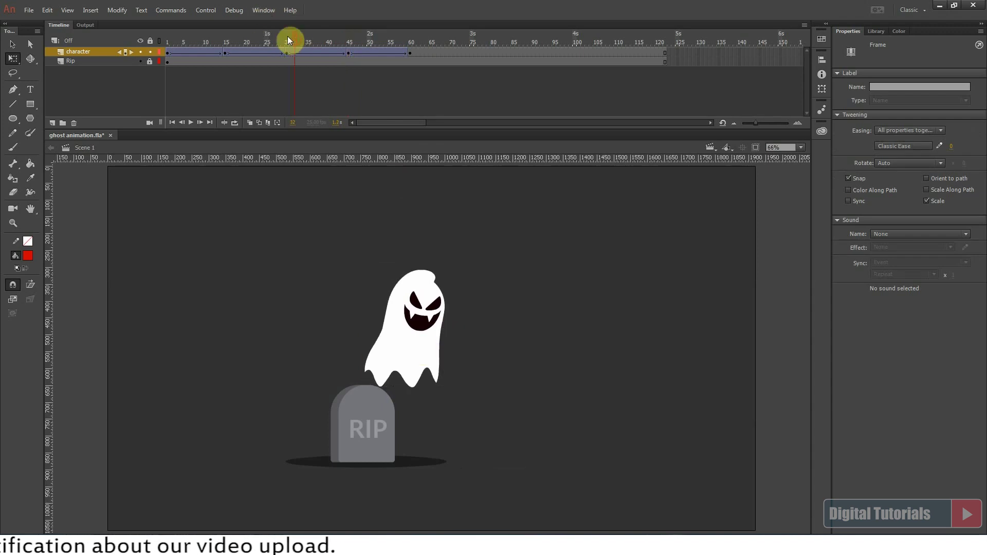
pyautogui.press('Return')
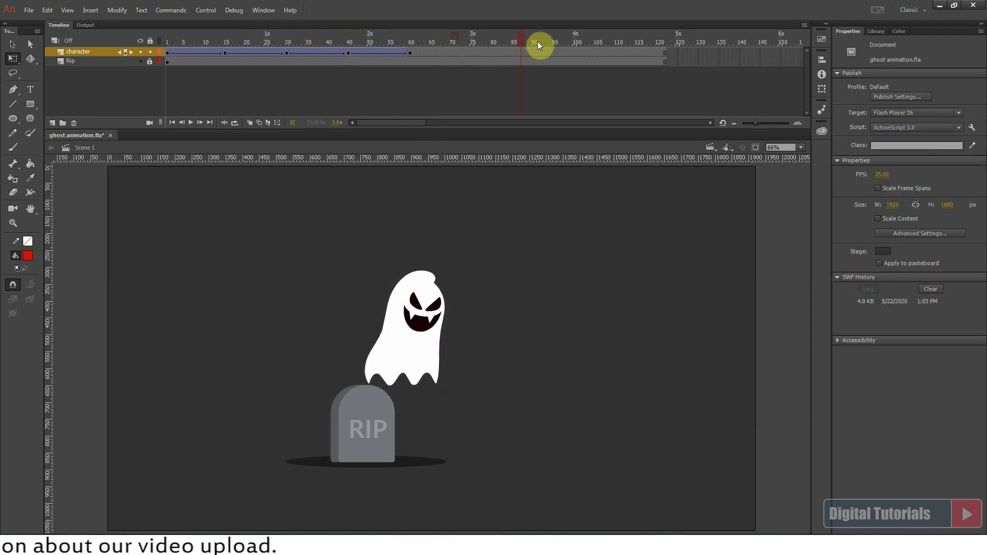
# Step: Classic-tween the character layer from frame 60 to a new keyframe at frame 90, with the ghost raised at a frame 75 keyframe
pyautogui.click(532, 54)
pyautogui.press('F6')
pyautogui.rightClick(469, 54)
pyautogui.click(483, 76)
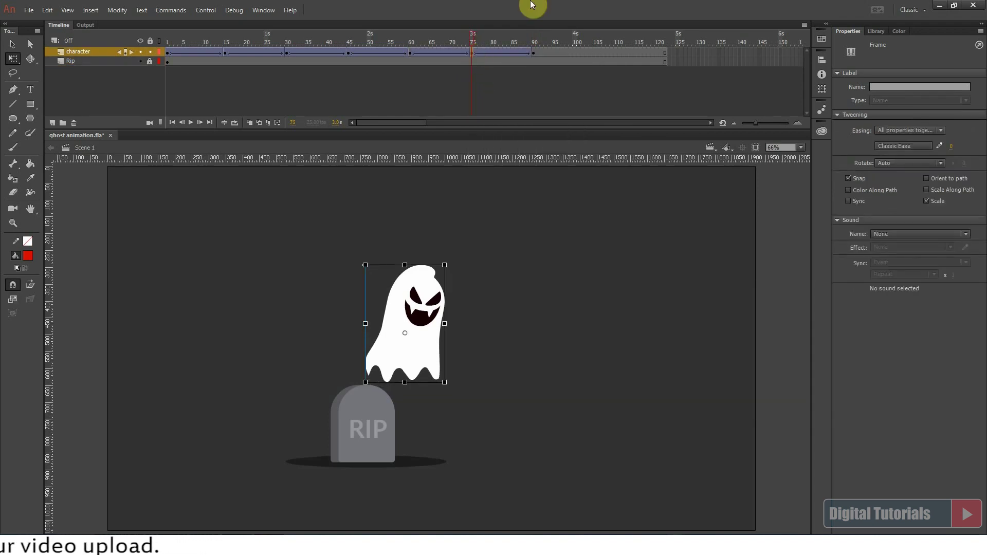
pyautogui.press('Return')
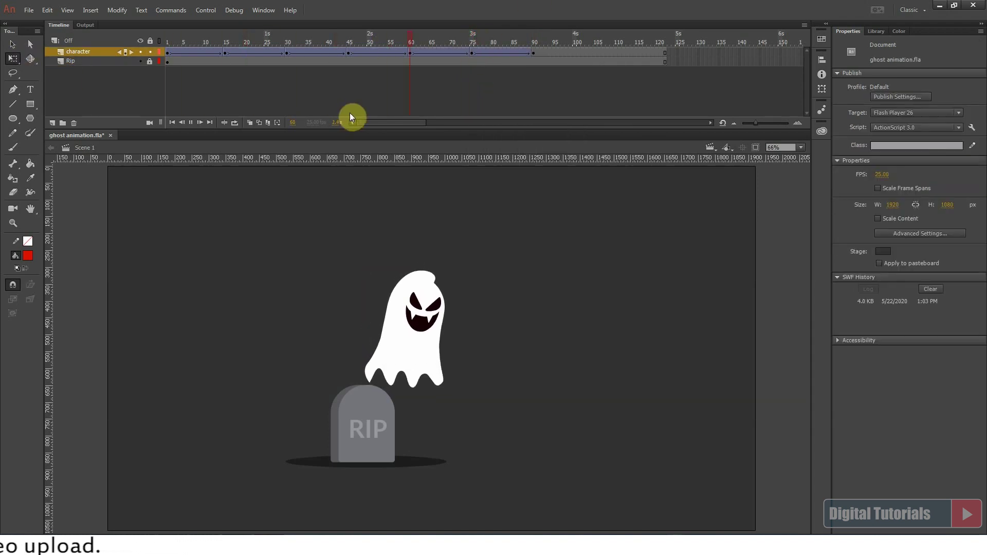
pyautogui.press('Return')
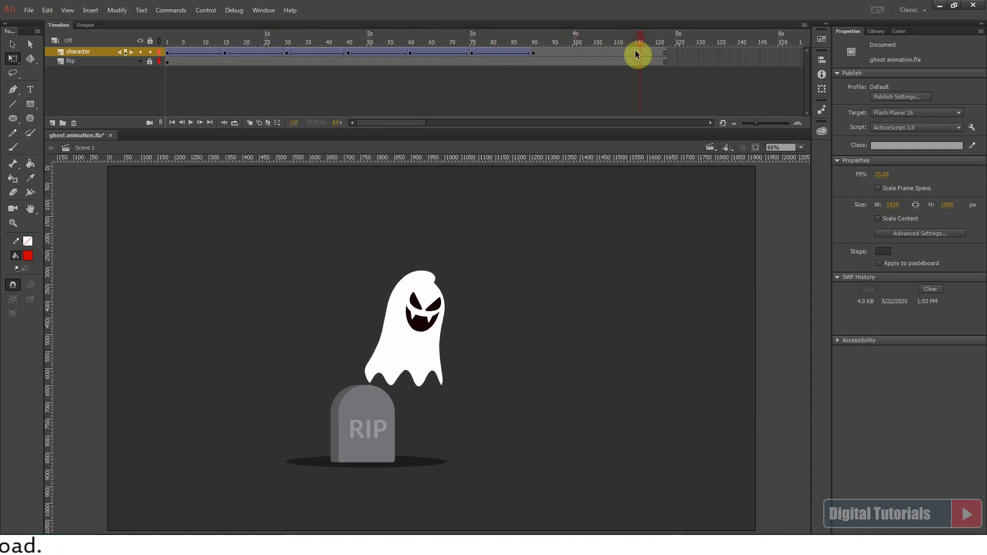
# Step: Classic-tween the character layer from frame 90 to a new keyframe at frame 120, with a middle keyframe at frame 106
pyautogui.click(636, 53)
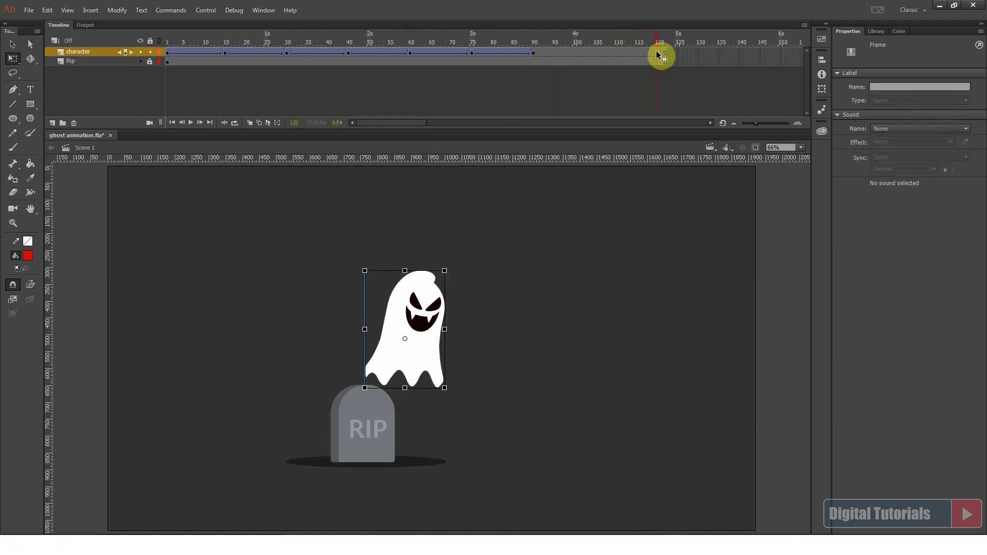
pyautogui.rightClick(655, 50)
pyautogui.click(655, 80)
pyautogui.click(599, 53)
pyautogui.click(414, 315)
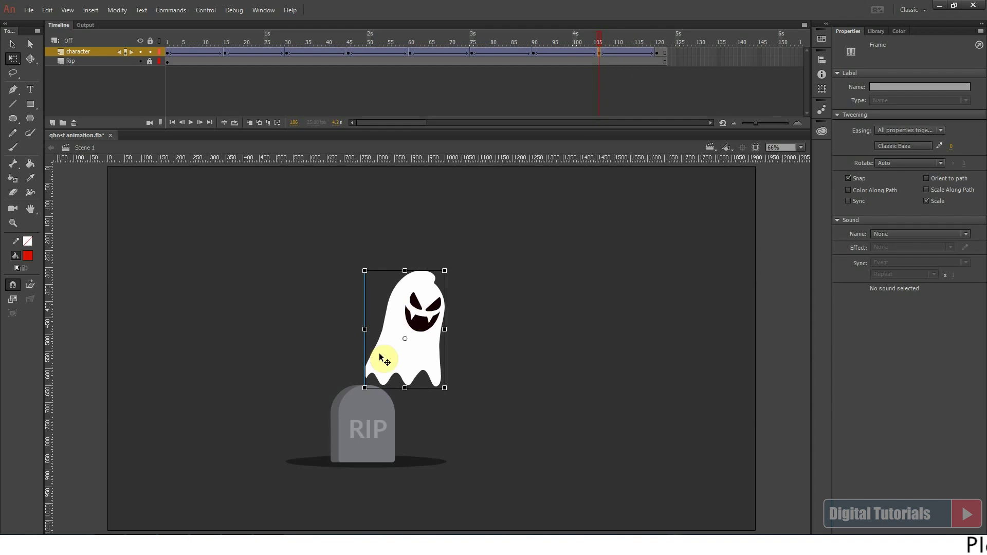
# Step: Play through the ghost's full floating animation and reduce the timeline's height to enlarge the stage area
pyautogui.click(640, 68)
pyautogui.press('Return')
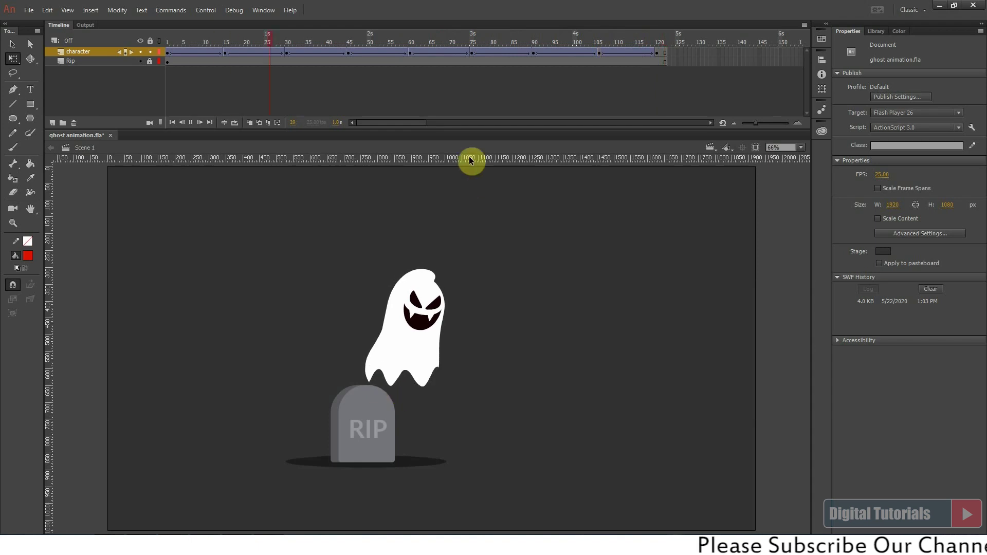
pyautogui.moveTo(455, 129); pyautogui.dragTo(455, 90)
pyautogui.press('Return')
pyautogui.click(550, 278)
pyautogui.press('Return')
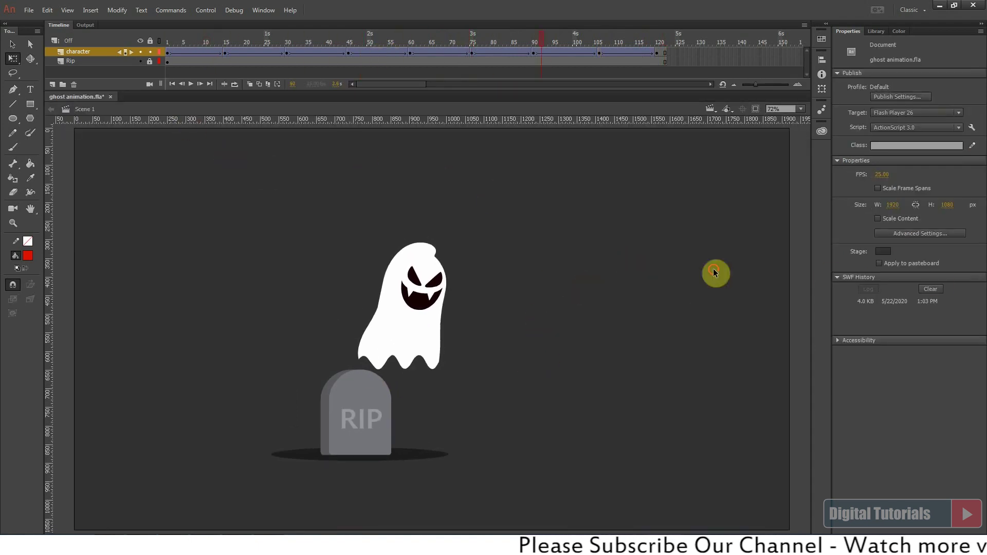
# Step: Set the stage color to black and add a camera layer above the character layer
pyautogui.click(883, 251)
pyautogui.click(727, 294)
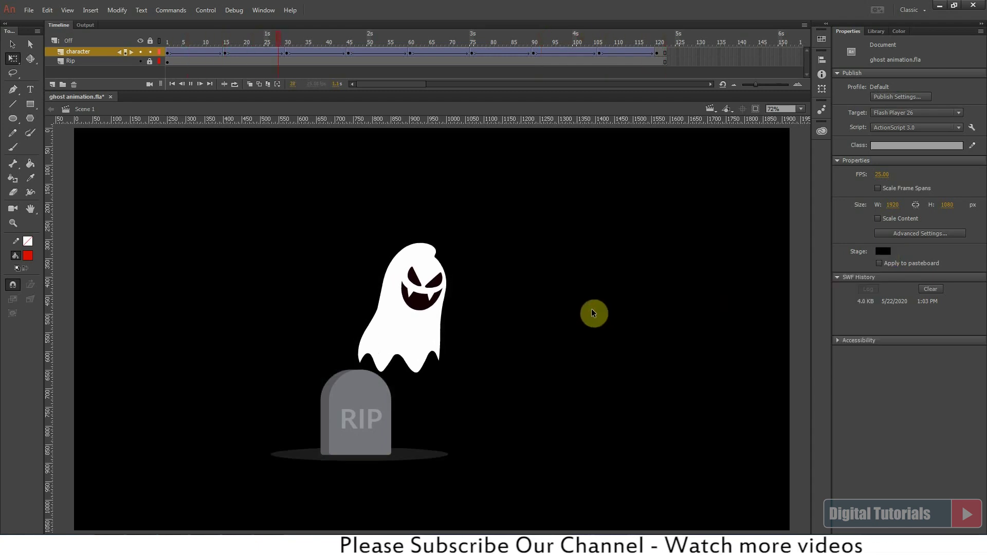
pyautogui.click(97, 52)
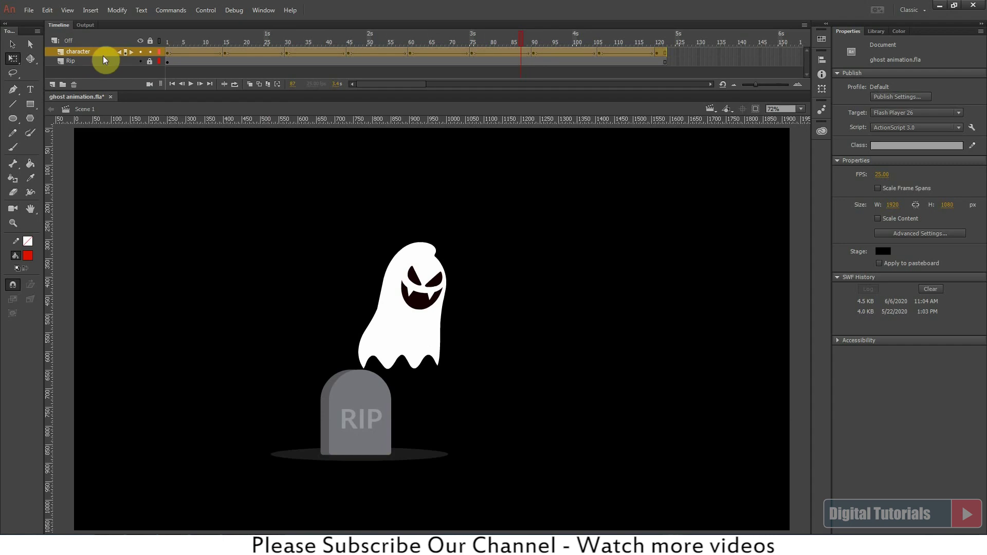
pyautogui.click(15, 208)
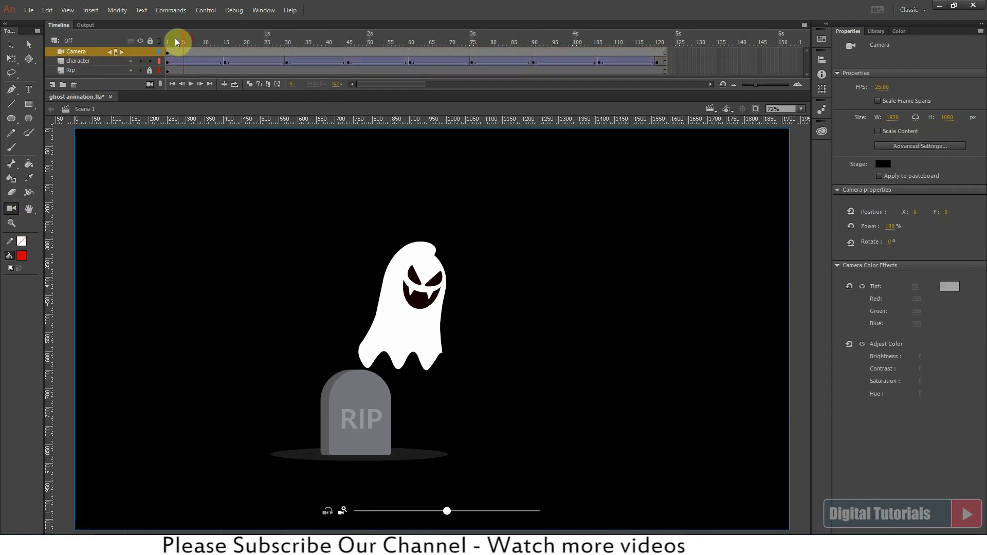